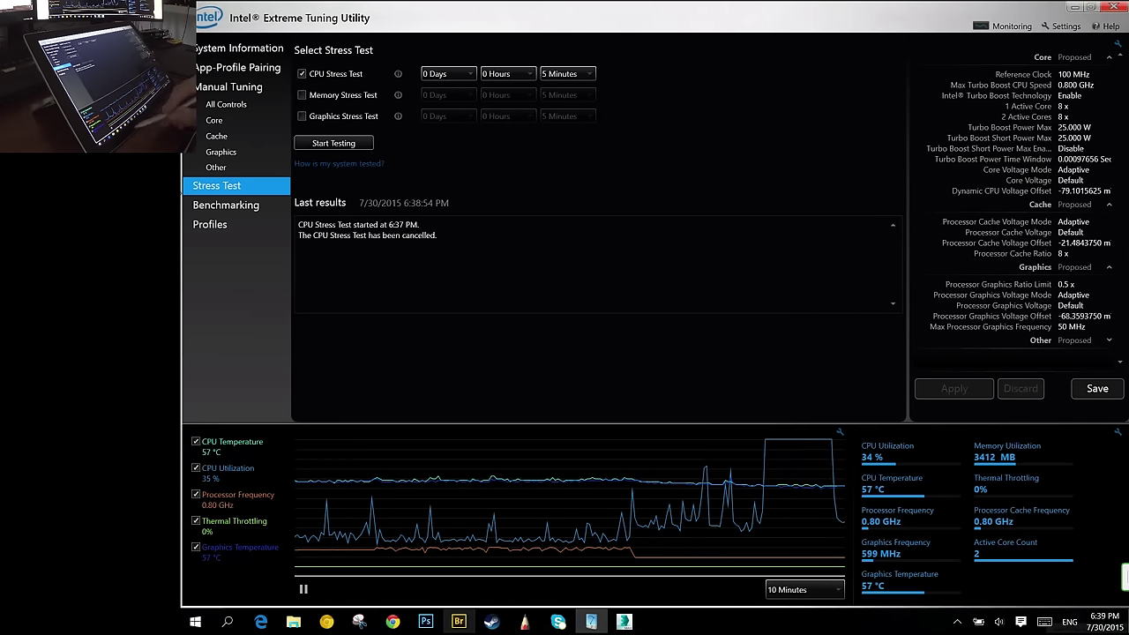
Switch to Chrome, minimize the windows behind it and enlarge the browser window.
{"action": "left_click", "coordinate": [392, 621]}
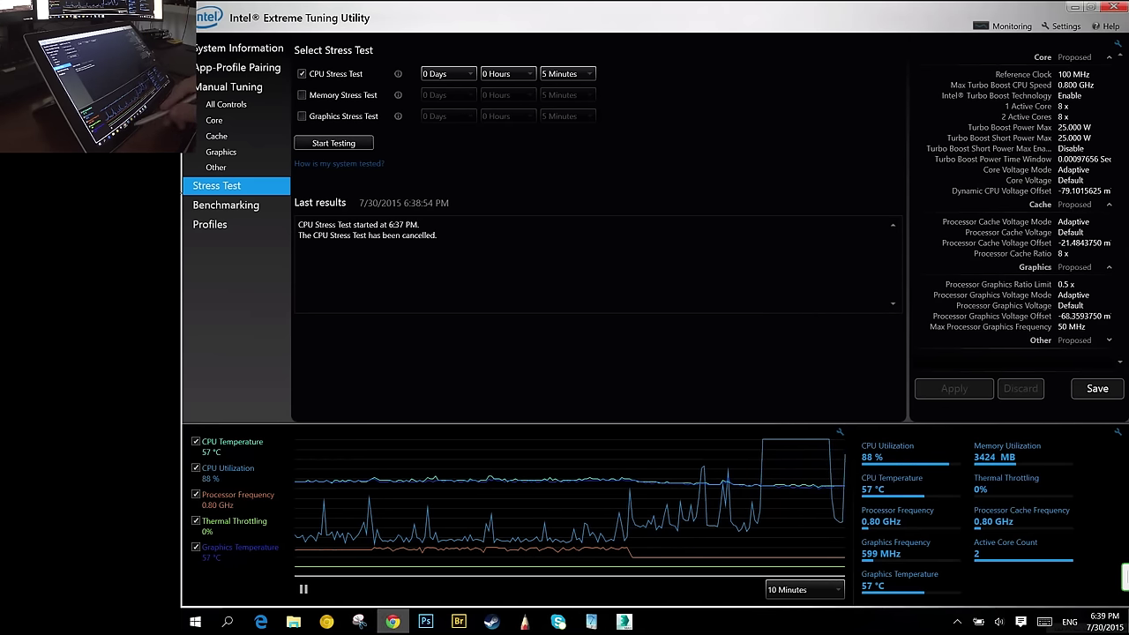
{"action": "left_click", "coordinate": [1074, 8]}
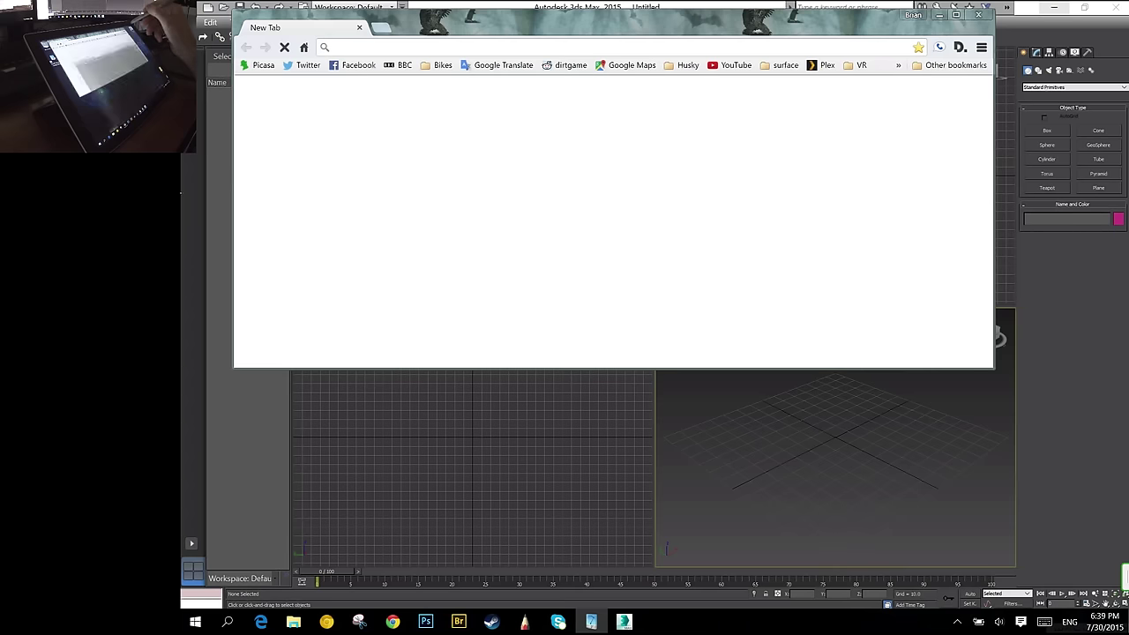
{"action": "left_click", "coordinate": [1054, 7]}
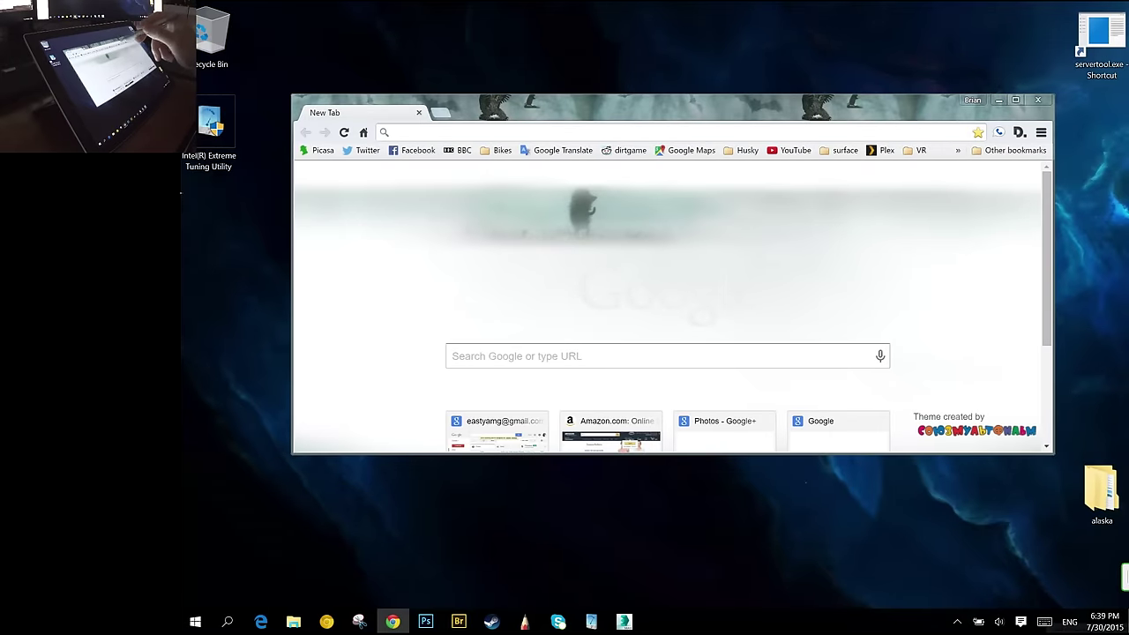
{"action": "left_click_drag", "start_coordinate": [917, 102], "coordinate": [867, 54]}
{"action": "left_click", "coordinate": [741, 102]}
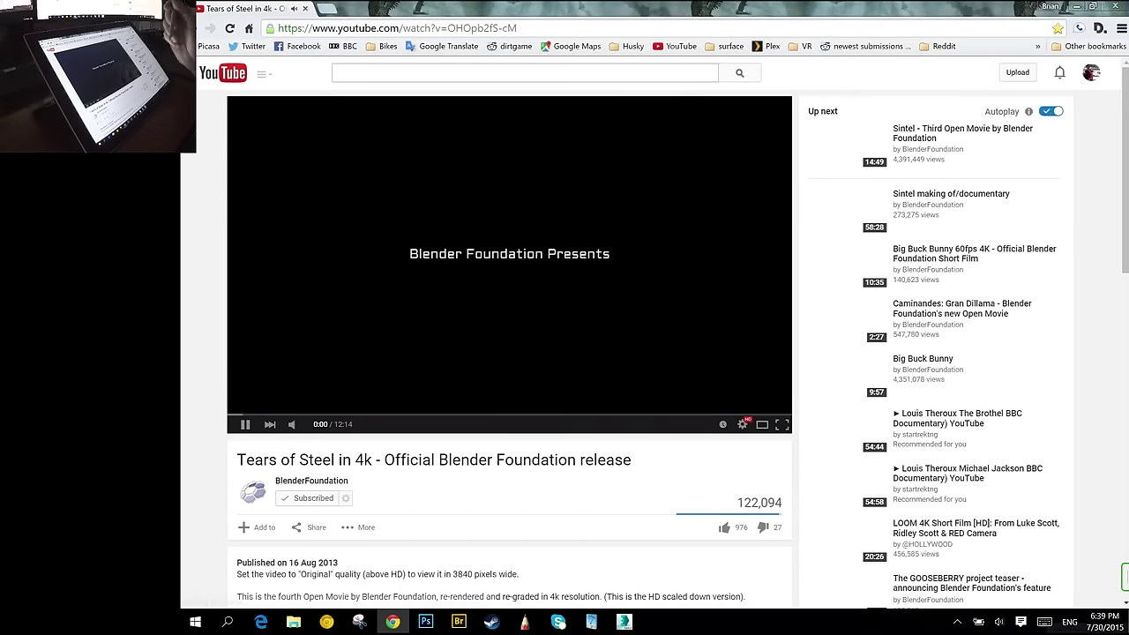
Watch the "Tears of Steel in 4k" YouTube video in full screen, then exit full screen and minimize the browser.
{"action": "left_click", "coordinate": [781, 424]}
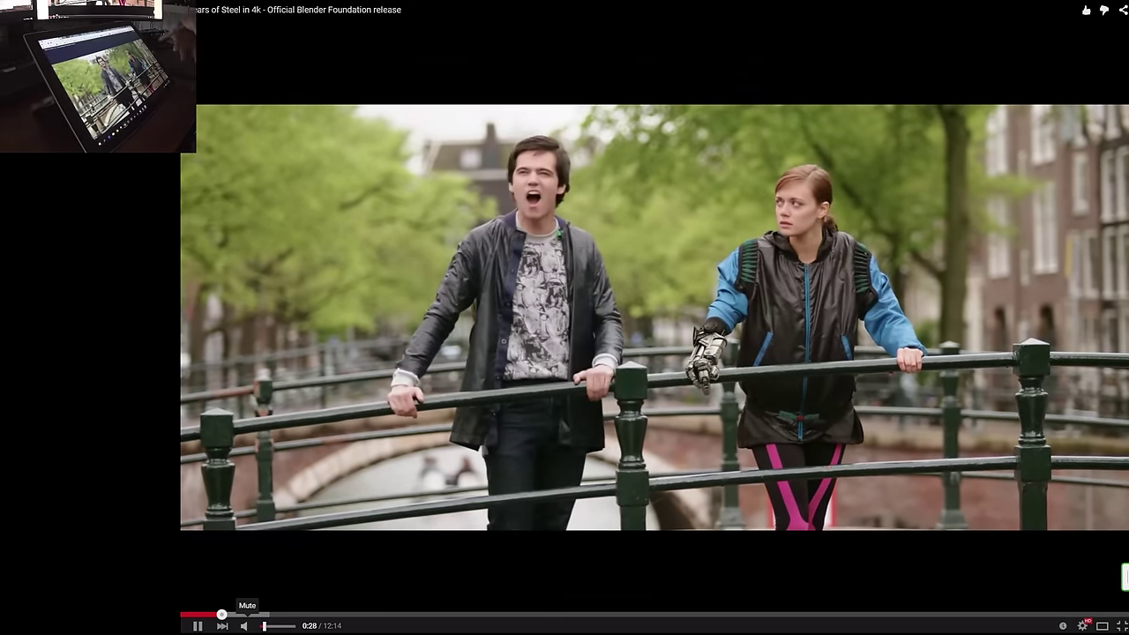
{"action": "left_click", "coordinate": [1122, 626]}
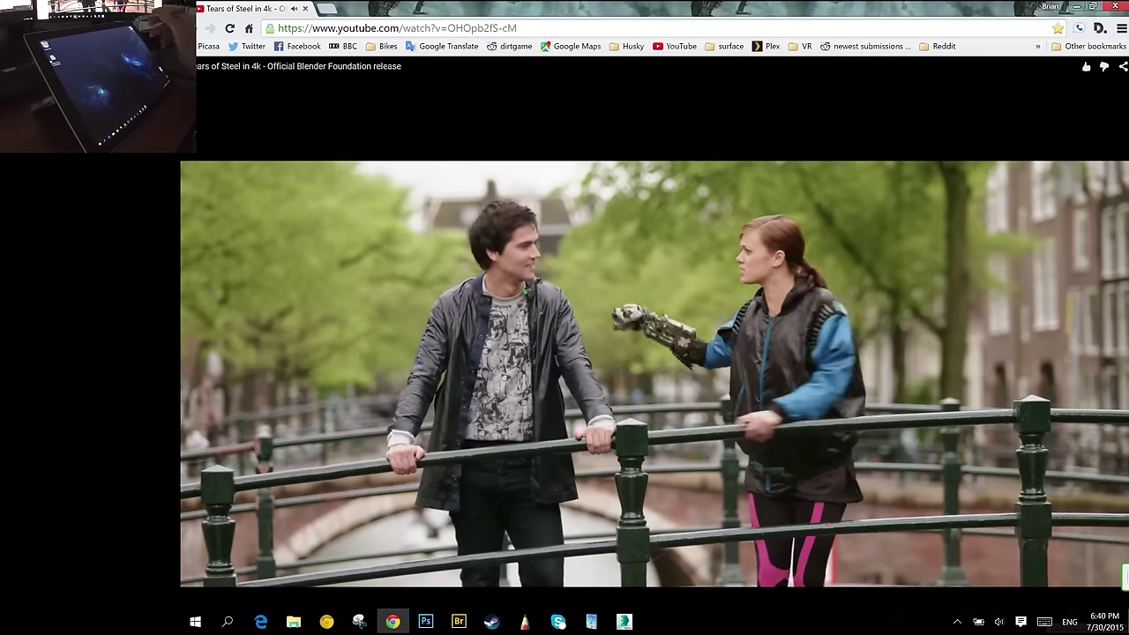
{"action": "left_click", "coordinate": [1076, 6]}
Return to Intel Extreme Tuning Utility and highlight easy MAX optimized among the saved profiles.
{"action": "left_click", "coordinate": [591, 622]}
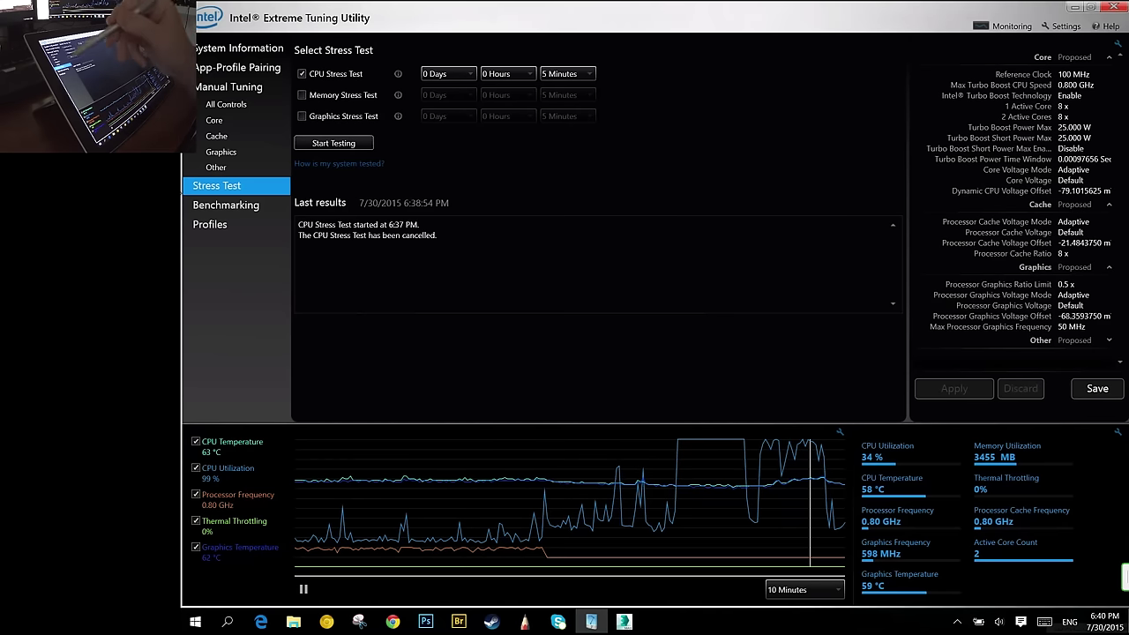
{"action": "left_click", "coordinate": [210, 224]}
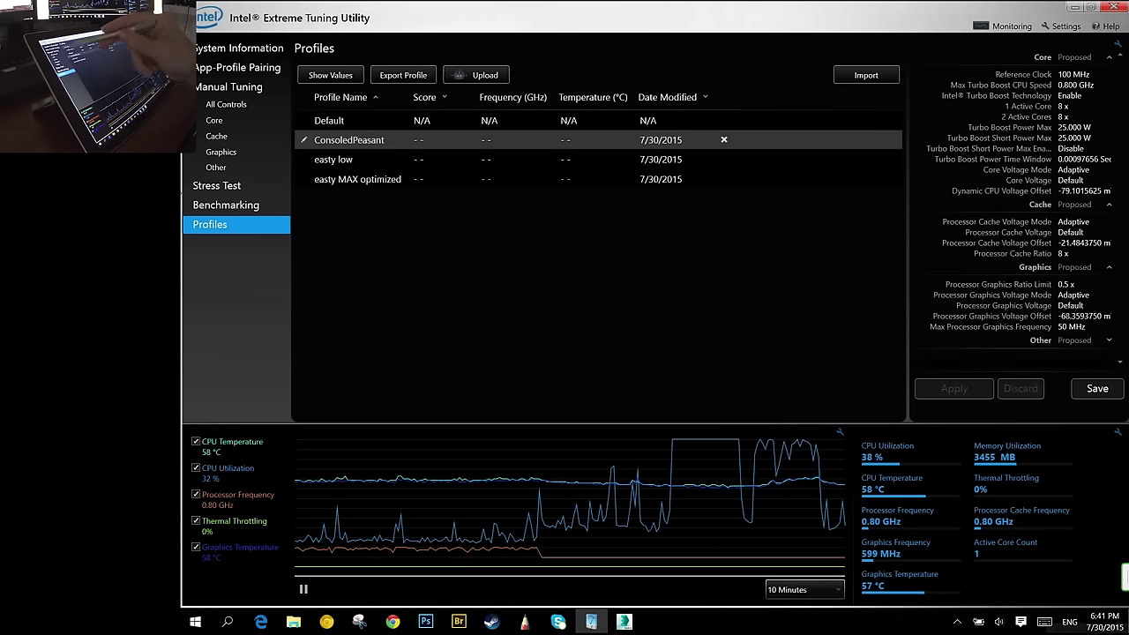
{"action": "left_click", "coordinate": [382, 180]}
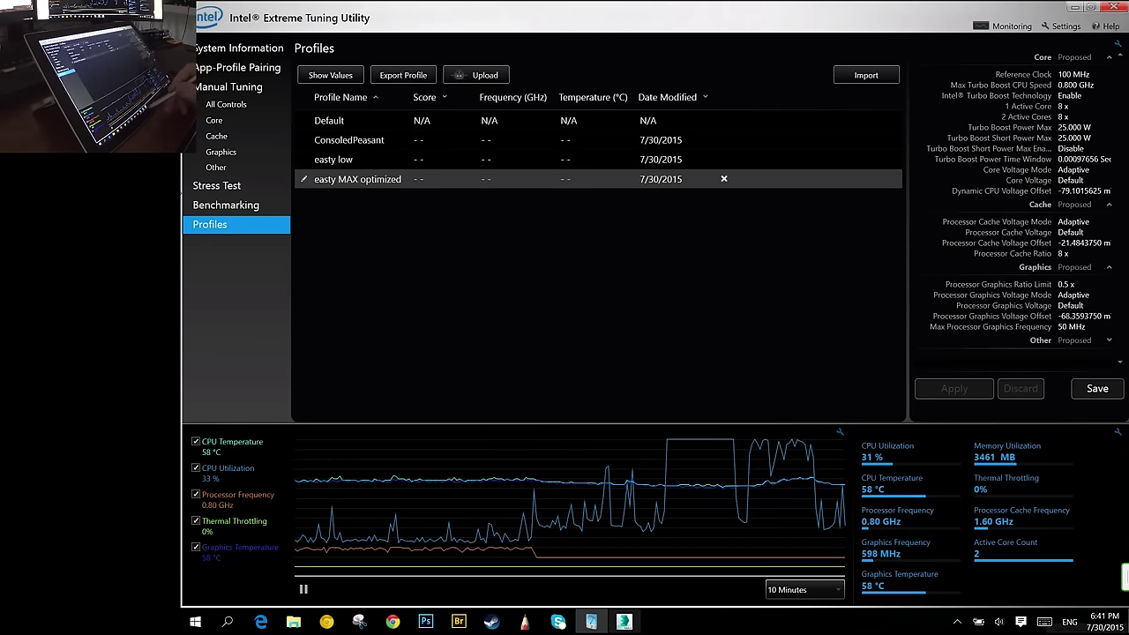
Switch to 3ds Max and open the recent scene Rain.max.
{"action": "left_click", "coordinate": [624, 622]}
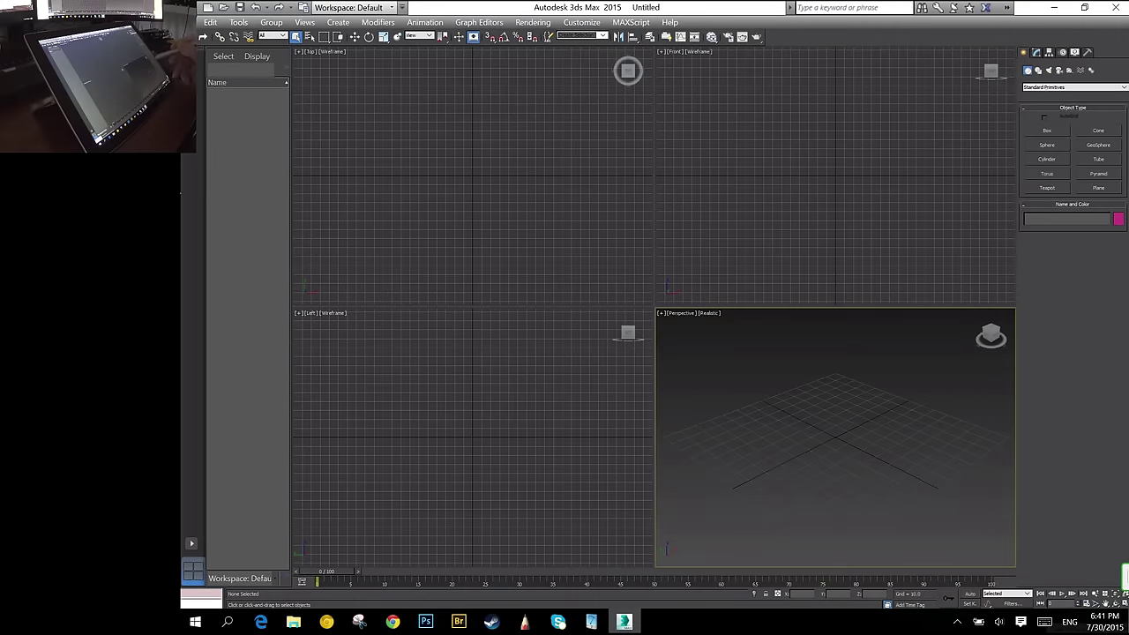
{"action": "left_click", "coordinate": [190, 11]}
{"action": "left_click", "coordinate": [190, 10]}
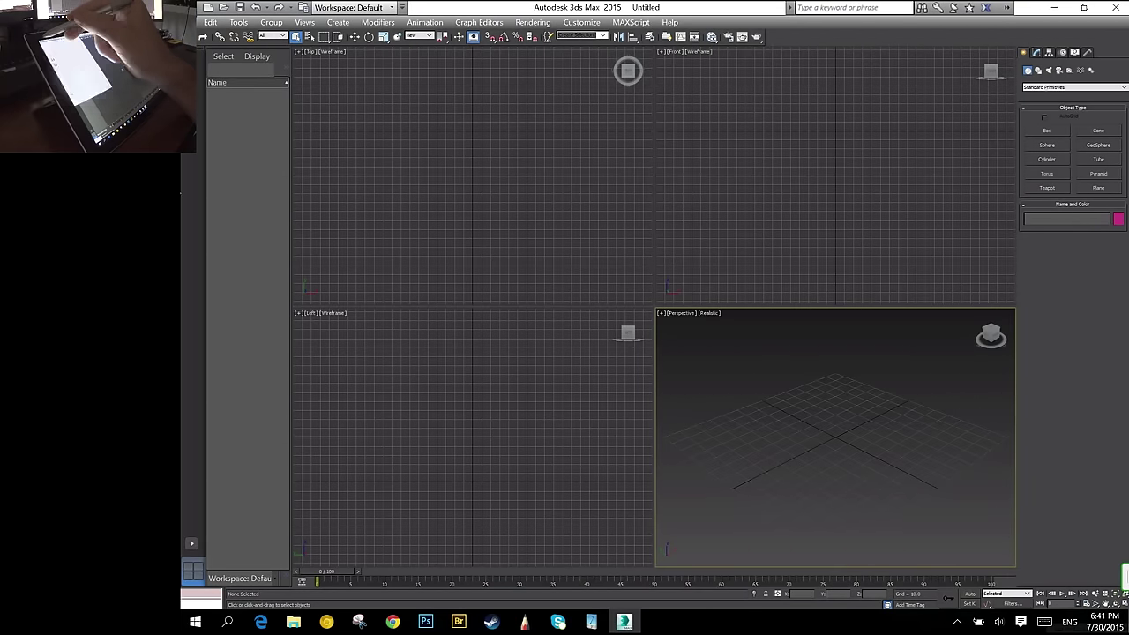
{"action": "left_click", "coordinate": [190, 11]}
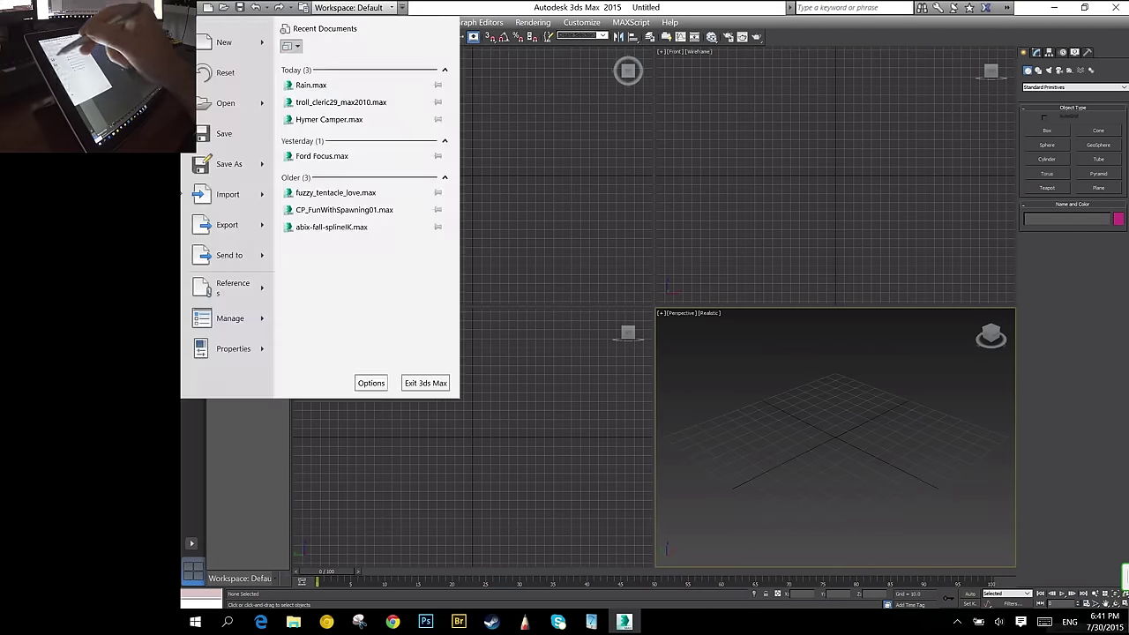
{"action": "left_click", "coordinate": [190, 11]}
{"action": "left_click", "coordinate": [190, 10]}
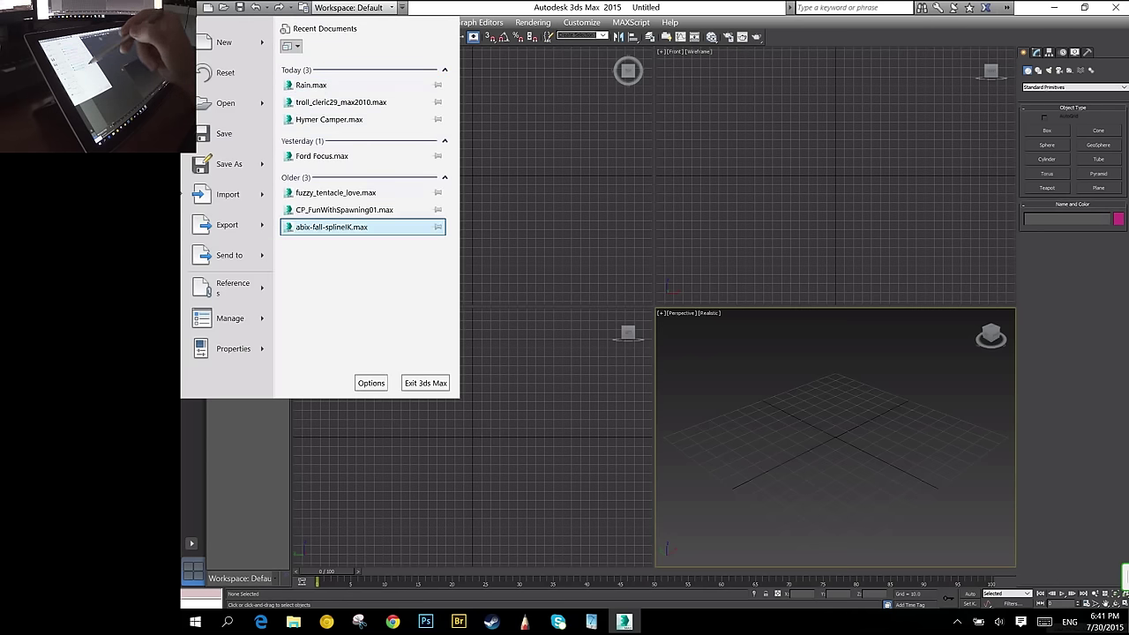
{"action": "left_click", "coordinate": [311, 85]}
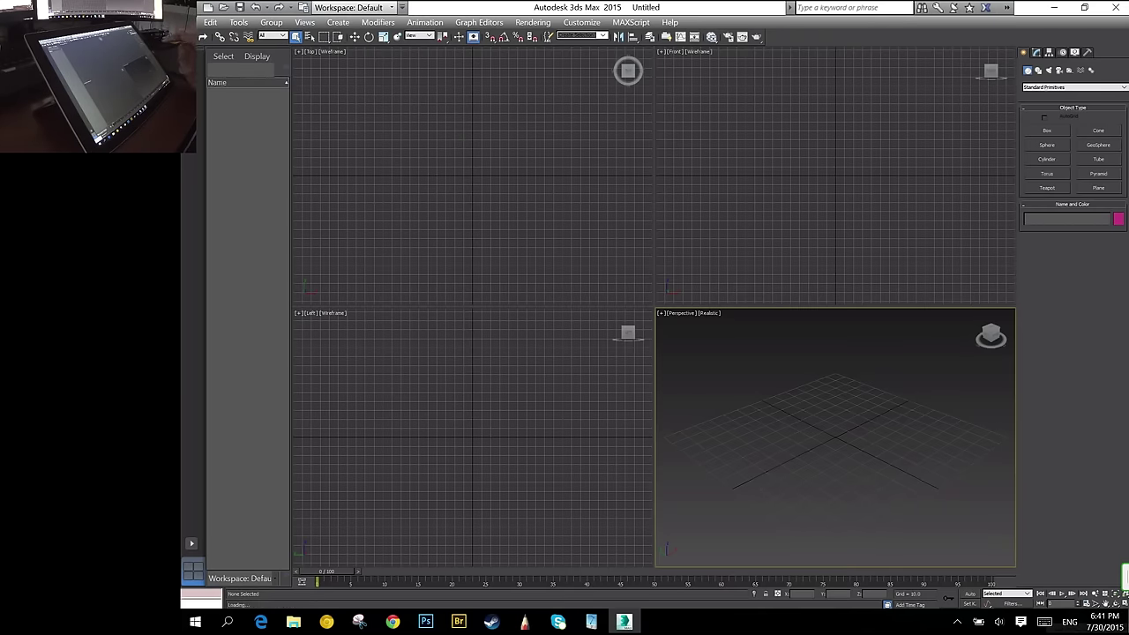
Maximize the Front viewport and rotate it to an angled orthographic view from above.
{"action": "left_click", "coordinate": [658, 414]}
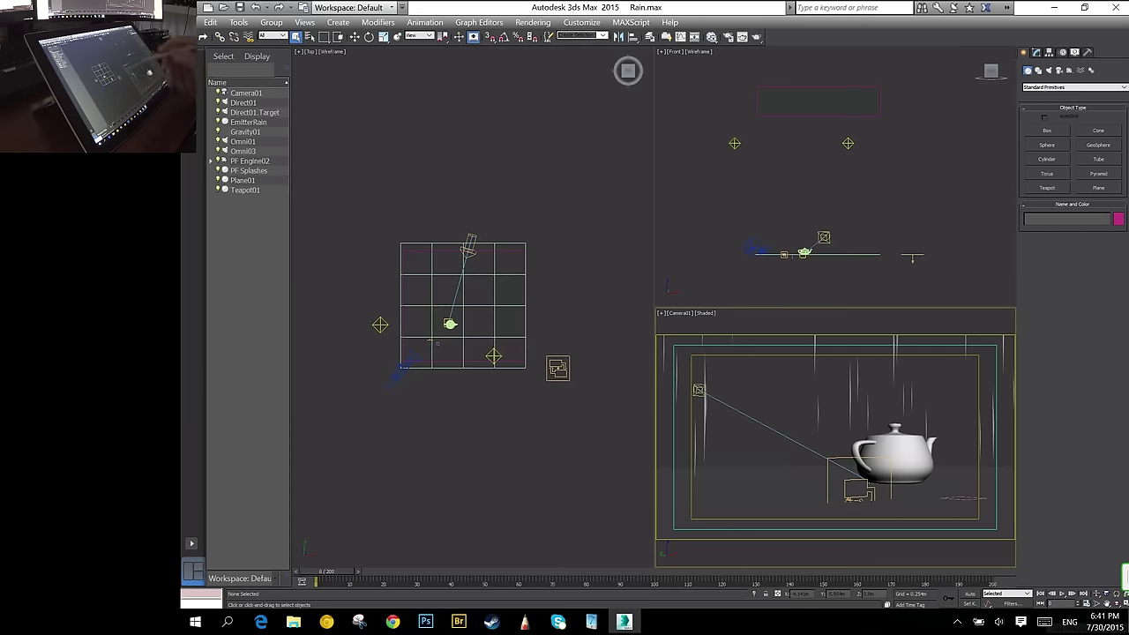
{"action": "left_click", "coordinate": [917, 185]}
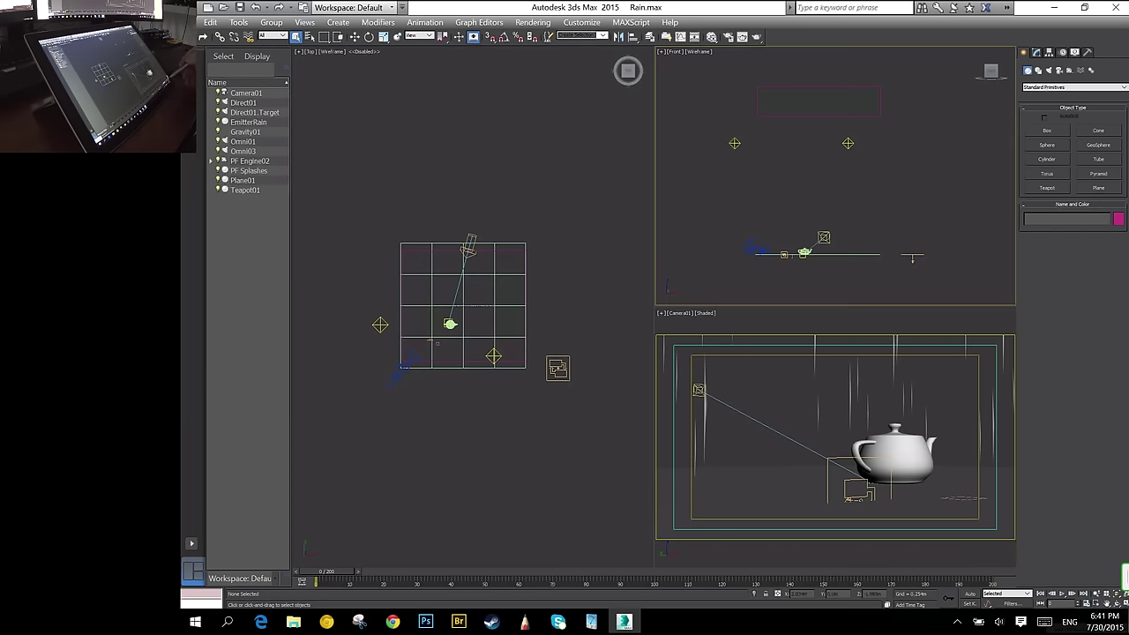
{"action": "left_click", "coordinate": [1125, 594]}
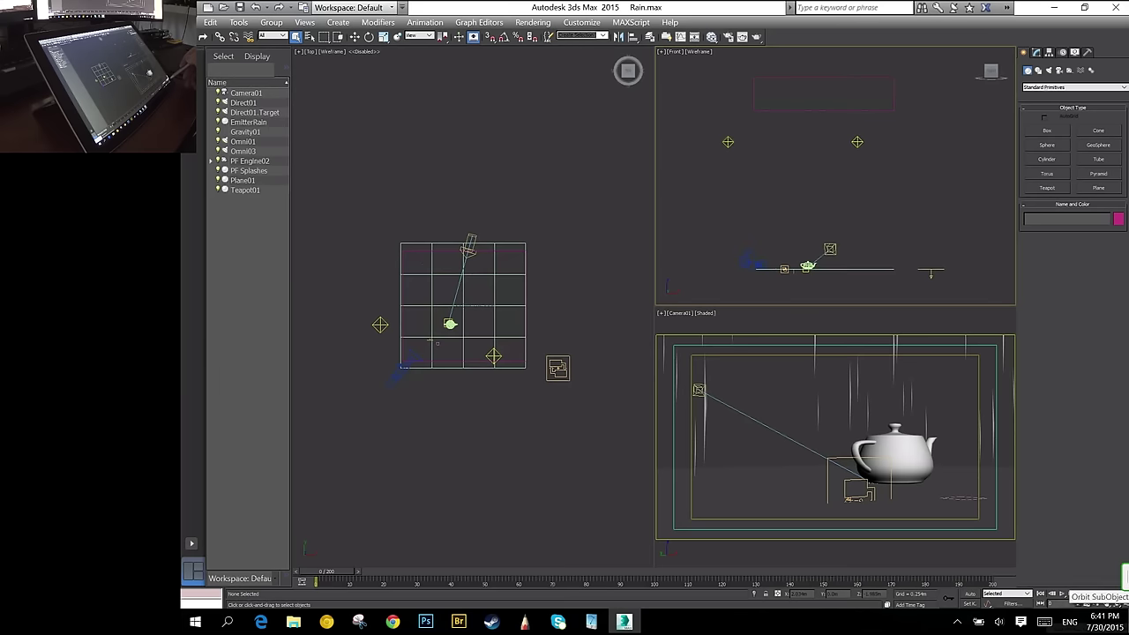
{"action": "key", "text": "alt+w"}
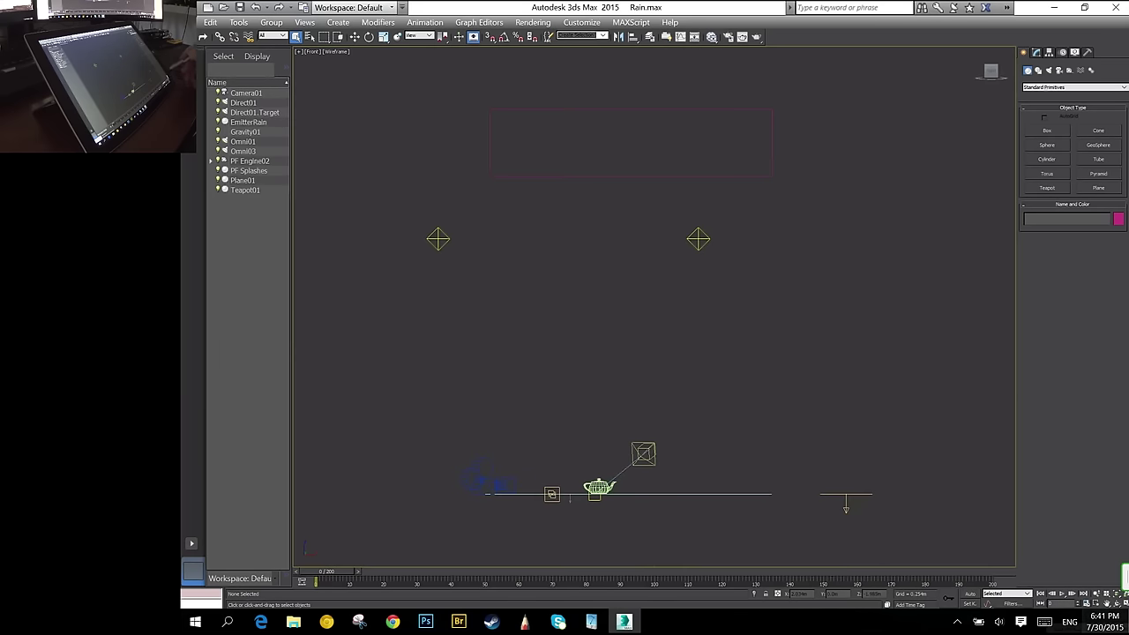
{"action": "left_click_drag", "start_coordinate": [991, 72], "coordinate": [982, 101]}
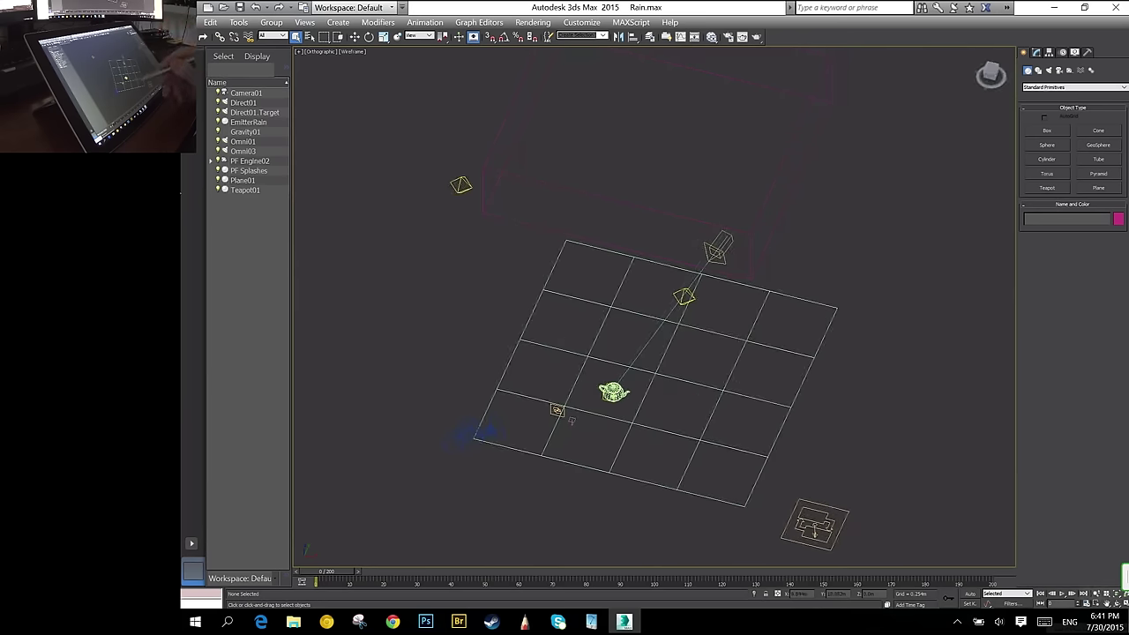
Region-select the objects around the teapot, then render a close-up of the teapot and close the rendered frame.
{"action": "left_click_drag", "start_coordinate": [644, 369], "coordinate": [643, 360]}
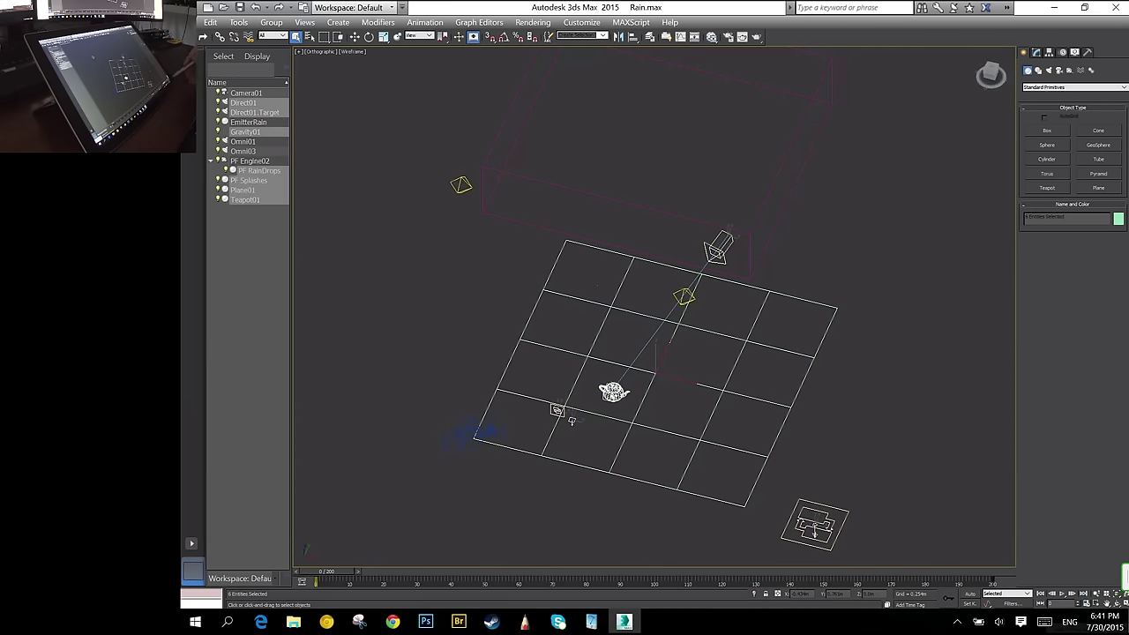
{"action": "left_click", "coordinate": [1096, 594]}
{"action": "left_click_drag", "start_coordinate": [627, 452], "coordinate": [182, 195]}
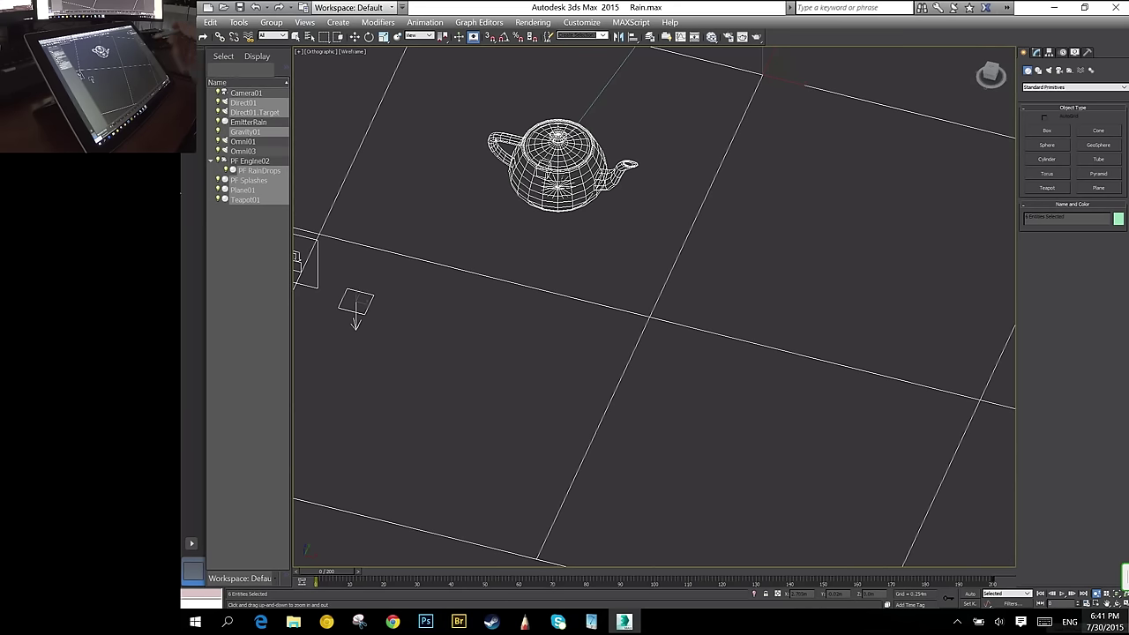
{"action": "left_click", "coordinate": [743, 37]}
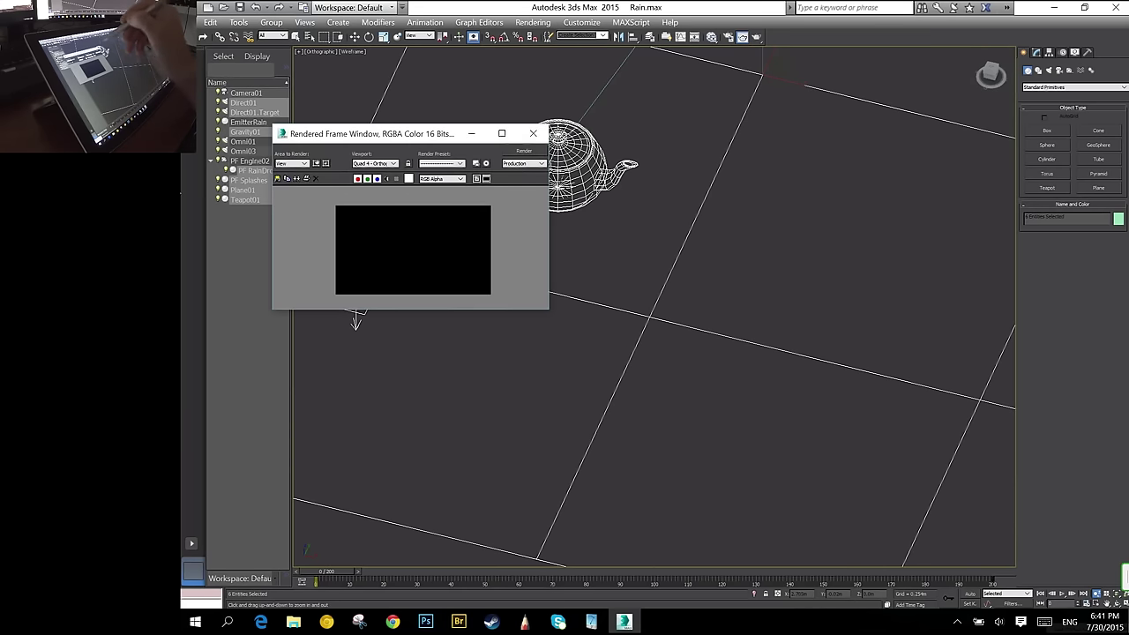
{"action": "left_click", "coordinate": [533, 133]}
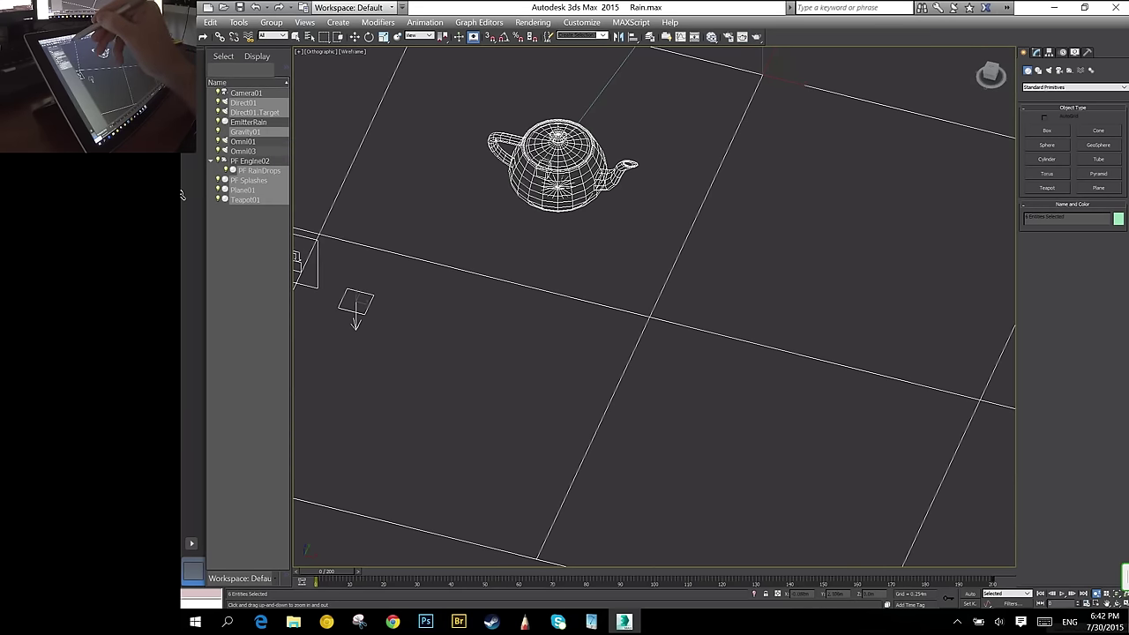
Set the viewport's visual style to Clay and orbit around the shaded teapot.
{"action": "left_click", "coordinate": [353, 52]}
{"action": "left_click", "coordinate": [413, 177]}
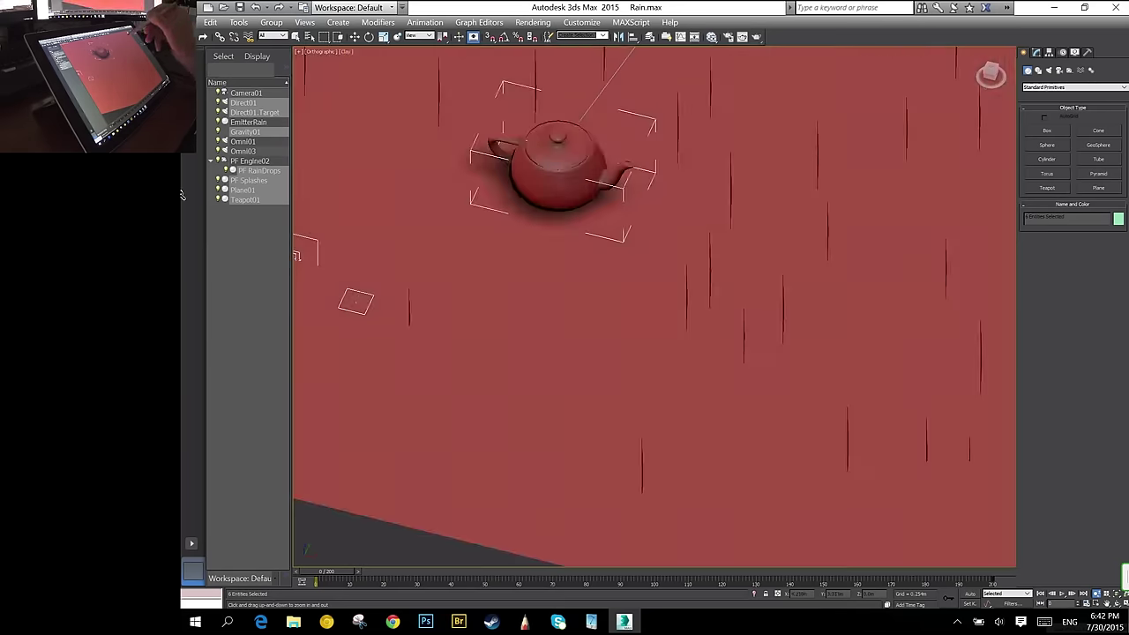
{"action": "mouse_move", "coordinate": [991, 74]}
{"action": "left_mouse_down"}
{"action": "mouse_move", "coordinate": [988, 52]}
{"action": "mouse_move", "coordinate": [998, 65]}
{"action": "mouse_move", "coordinate": [1015, 51]}
{"action": "mouse_move", "coordinate": [1004, 42]}
{"action": "mouse_move", "coordinate": [991, 82]}
{"action": "mouse_move", "coordinate": [975, 74]}
{"action": "left_mouse_up"}
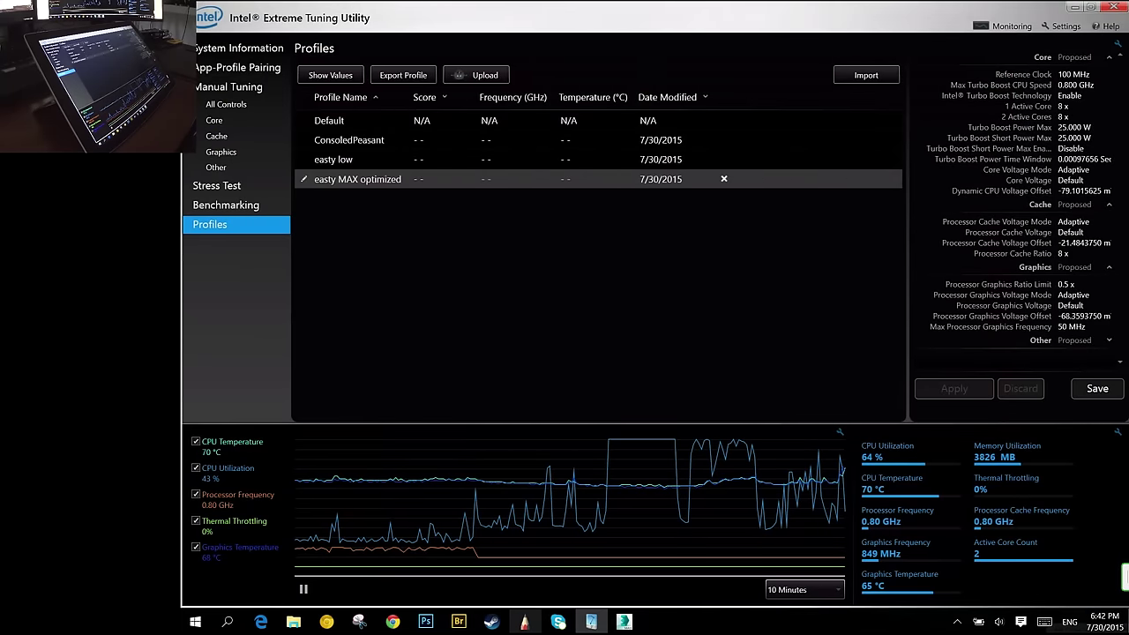
Switch to SketchBook Pro, dismiss the introduction and paint overlapping diagonal blue brush strokes across the canvas centre.
{"action": "left_click", "coordinate": [525, 621]}
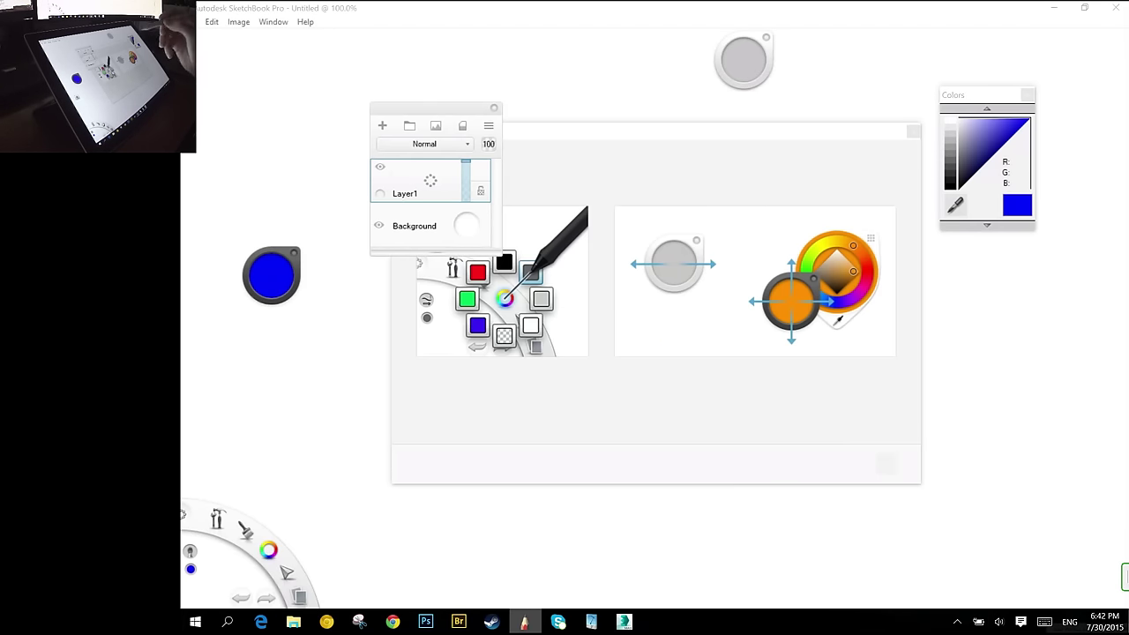
{"action": "left_click", "coordinate": [912, 130]}
{"action": "mouse_move", "coordinate": [510, 407]}
{"action": "left_mouse_down"}
{"action": "mouse_move", "coordinate": [678, 275]}
{"action": "mouse_move", "coordinate": [469, 429]}
{"action": "mouse_move", "coordinate": [434, 508]}
{"action": "left_mouse_up"}
{"action": "mouse_move", "coordinate": [725, 222]}
{"action": "left_mouse_down"}
{"action": "mouse_move", "coordinate": [629, 268]}
{"action": "mouse_move", "coordinate": [431, 444]}
{"action": "left_mouse_up"}
{"action": "mouse_move", "coordinate": [644, 223]}
{"action": "left_mouse_down"}
{"action": "mouse_move", "coordinate": [559, 256]}
{"action": "mouse_move", "coordinate": [401, 445]}
{"action": "left_mouse_up"}
{"action": "mouse_move", "coordinate": [711, 360]}
{"action": "left_mouse_down"}
{"action": "mouse_move", "coordinate": [625, 439]}
{"action": "mouse_move", "coordinate": [566, 444]}
{"action": "left_mouse_up"}
{"action": "mouse_move", "coordinate": [680, 298]}
{"action": "left_mouse_down"}
{"action": "mouse_move", "coordinate": [554, 427]}
{"action": "mouse_move", "coordinate": [617, 422]}
{"action": "mouse_move", "coordinate": [536, 529]}
{"action": "left_mouse_up"}
{"action": "mouse_move", "coordinate": [793, 326]}
{"action": "left_mouse_down"}
{"action": "mouse_move", "coordinate": [716, 369]}
{"action": "mouse_move", "coordinate": [522, 531]}
{"action": "left_mouse_up"}
{"action": "mouse_move", "coordinate": [854, 310]}
{"action": "left_mouse_down"}
{"action": "mouse_move", "coordinate": [604, 446]}
{"action": "mouse_move", "coordinate": [493, 544]}
{"action": "left_mouse_up"}
{"action": "left_click_drag", "start_coordinate": [814, 287], "coordinate": [494, 496]}
{"action": "left_click_drag", "start_coordinate": [765, 290], "coordinate": [434, 522]}
{"action": "mouse_move", "coordinate": [727, 275]}
{"action": "left_mouse_down"}
{"action": "mouse_move", "coordinate": [534, 379]}
{"action": "mouse_move", "coordinate": [409, 496]}
{"action": "left_mouse_up"}
{"action": "left_click_drag", "start_coordinate": [760, 318], "coordinate": [686, 346]}
{"action": "left_click_drag", "start_coordinate": [726, 279], "coordinate": [651, 325]}
{"action": "mouse_move", "coordinate": [665, 268]}
{"action": "left_mouse_down"}
{"action": "mouse_move", "coordinate": [436, 426]}
{"action": "mouse_move", "coordinate": [371, 504]}
{"action": "left_mouse_up"}
{"action": "left_click_drag", "start_coordinate": [632, 214], "coordinate": [578, 236]}
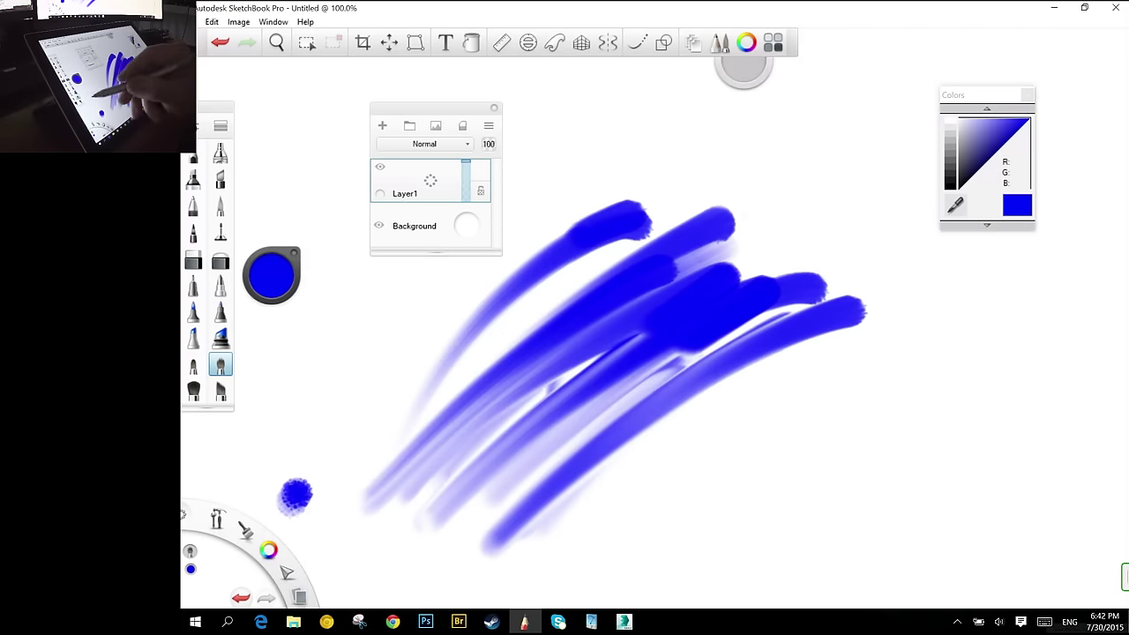
Change the brush color to red and paint diagonal and looping strokes over the blue ones.
{"action": "left_click_drag", "start_coordinate": [268, 550], "coordinate": [234, 529]}
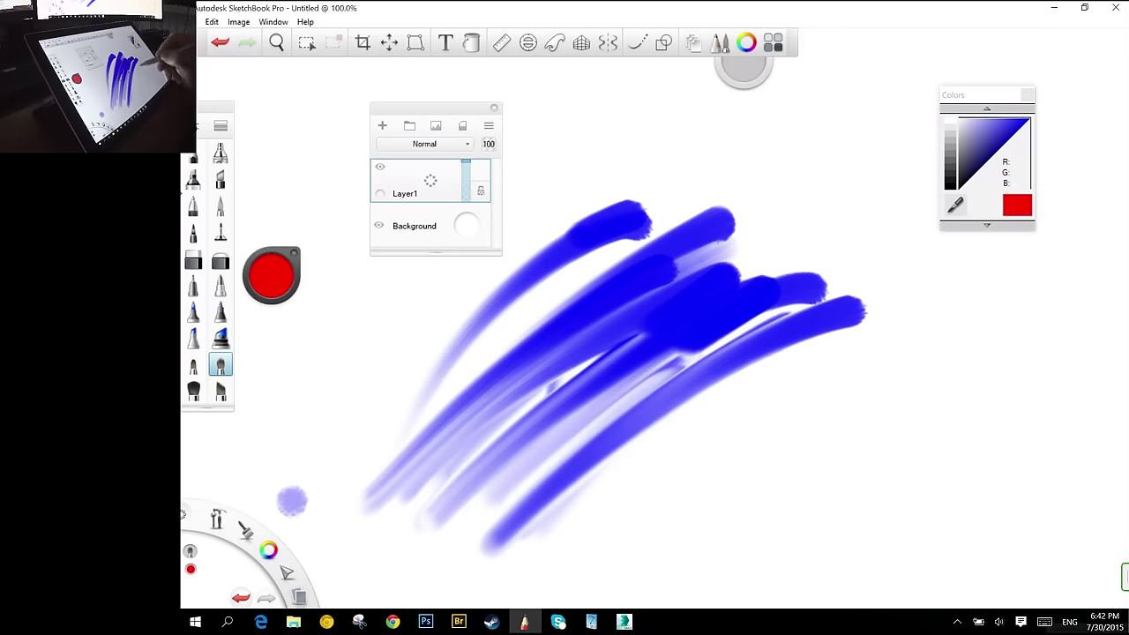
{"action": "left_click_drag", "start_coordinate": [565, 493], "coordinate": [816, 313]}
{"action": "left_click_drag", "start_coordinate": [477, 529], "coordinate": [736, 269]}
{"action": "left_click_drag", "start_coordinate": [388, 494], "coordinate": [635, 251]}
{"action": "mouse_move", "coordinate": [493, 300]}
{"action": "left_mouse_down"}
{"action": "mouse_move", "coordinate": [565, 510]}
{"action": "mouse_move", "coordinate": [693, 255]}
{"action": "mouse_move", "coordinate": [612, 512]}
{"action": "mouse_move", "coordinate": [481, 360]}
{"action": "mouse_move", "coordinate": [651, 284]}
{"action": "mouse_move", "coordinate": [713, 416]}
{"action": "mouse_move", "coordinate": [718, 363]}
{"action": "mouse_move", "coordinate": [801, 498]}
{"action": "mouse_move", "coordinate": [617, 171]}
{"action": "mouse_move", "coordinate": [566, 531]}
{"action": "mouse_move", "coordinate": [829, 211]}
{"action": "mouse_move", "coordinate": [540, 534]}
{"action": "mouse_move", "coordinate": [856, 220]}
{"action": "mouse_move", "coordinate": [560, 503]}
{"action": "mouse_move", "coordinate": [854, 282]}
{"action": "mouse_move", "coordinate": [520, 472]}
{"action": "mouse_move", "coordinate": [609, 195]}
{"action": "mouse_move", "coordinate": [476, 512]}
{"action": "left_mouse_up"}
Check the performance graphs in Intel Extreme Tuning Utility, then return to SketchBook Pro.
{"action": "left_click", "coordinate": [591, 622]}
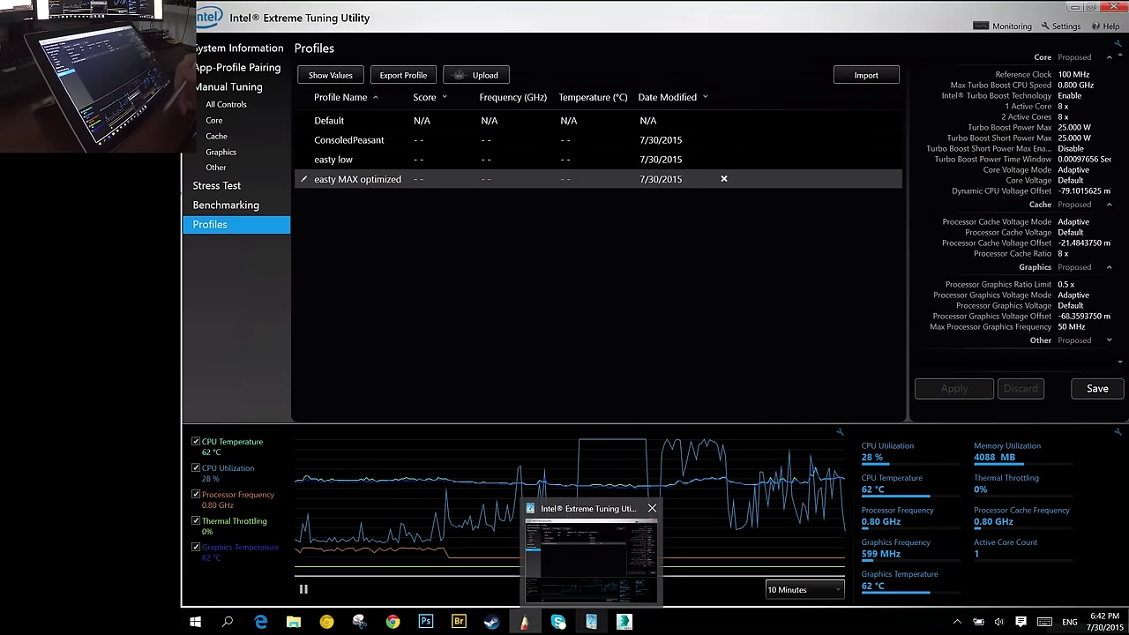
{"action": "left_click", "coordinate": [524, 621]}
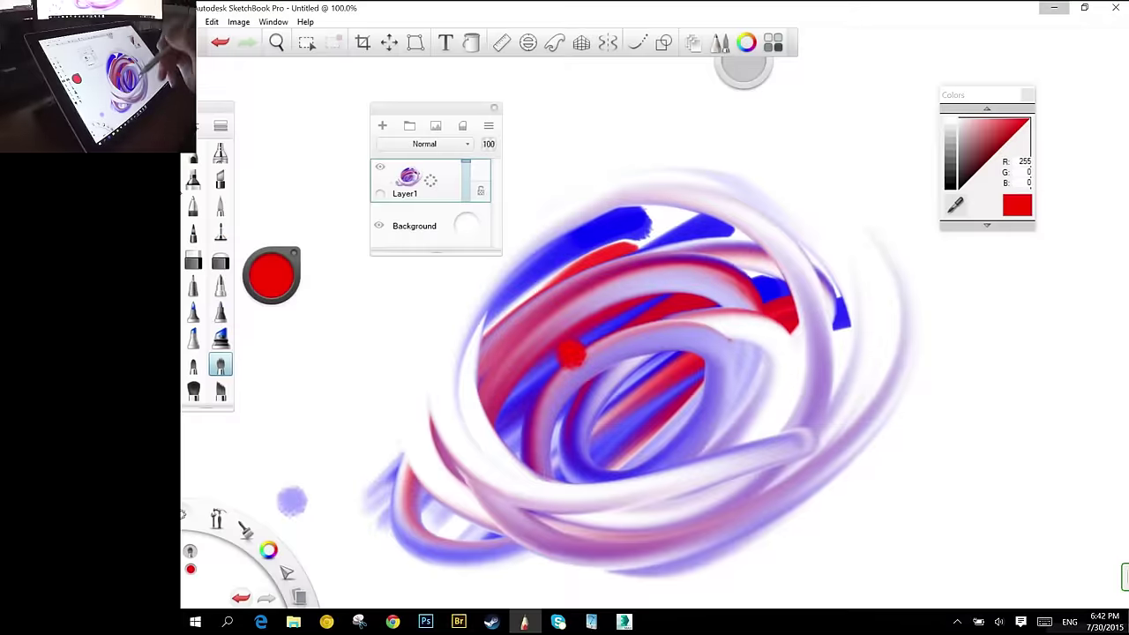
Switch to Intel Extreme Tuning Utility, then load and apply the easy MAX optimized profile.
{"action": "left_click", "coordinate": [591, 622]}
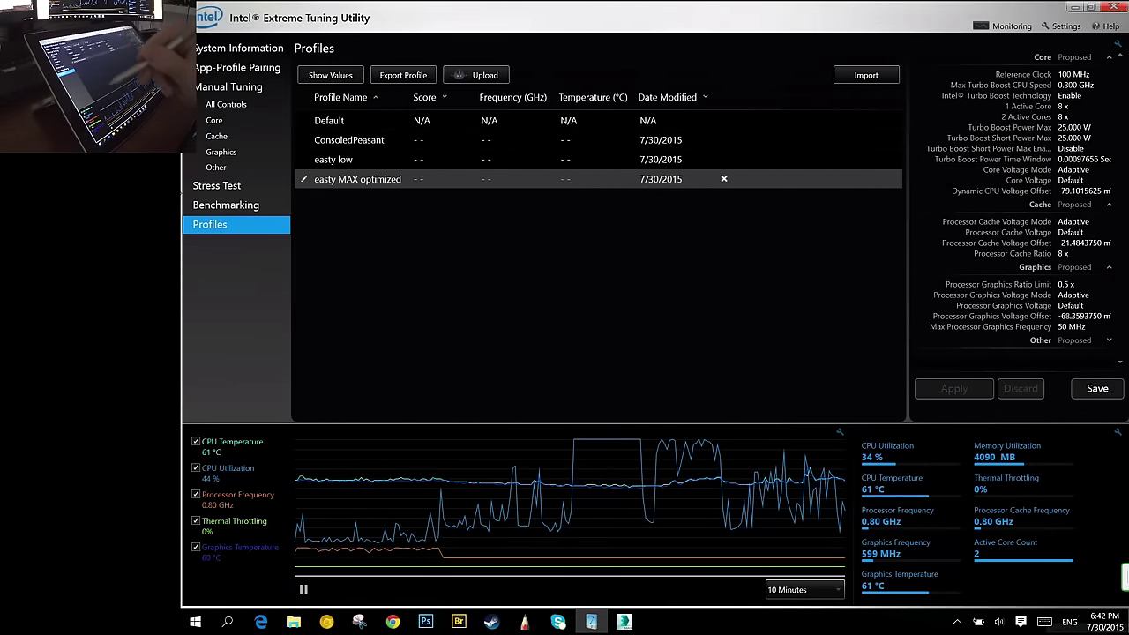
{"action": "left_click", "coordinate": [357, 179]}
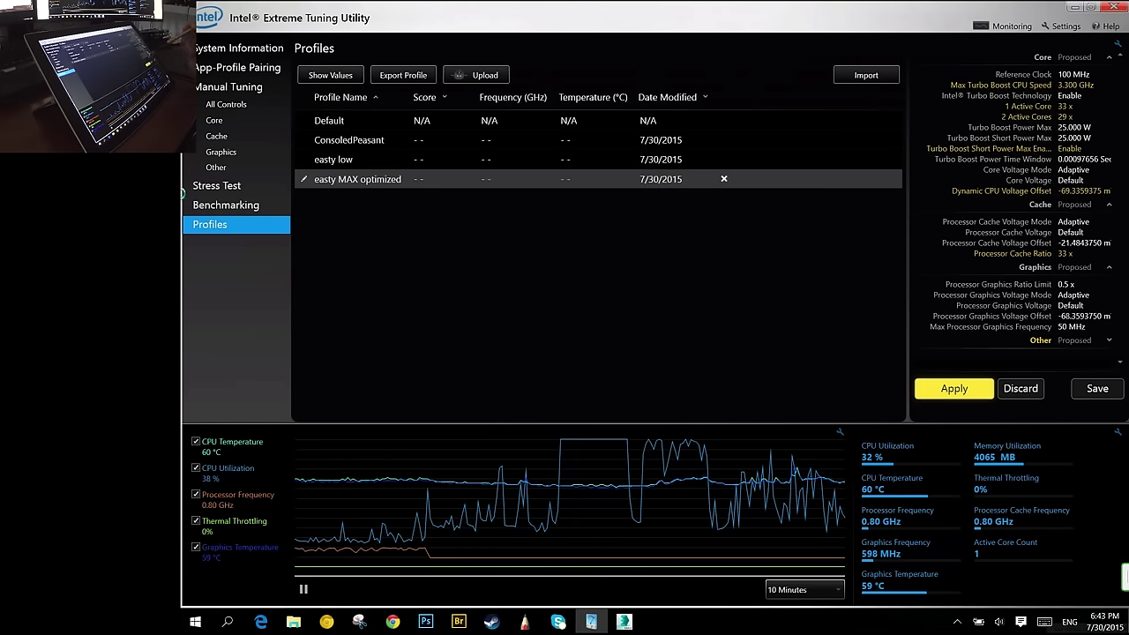
{"action": "left_click", "coordinate": [954, 388]}
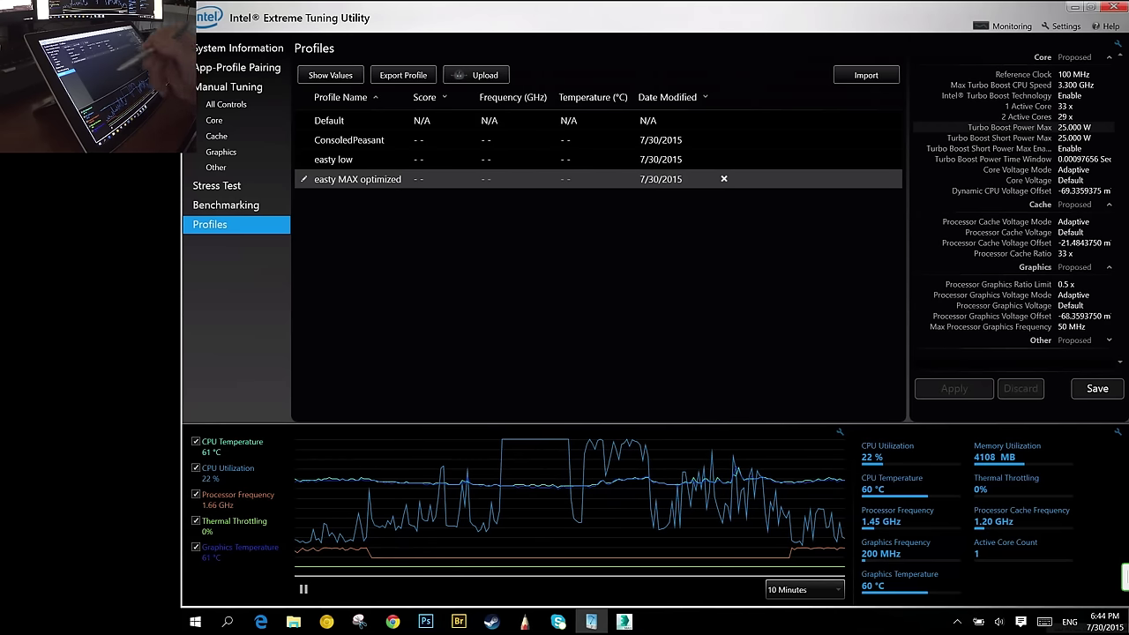
Start a 5-minute CPU stress test.
{"action": "left_click", "coordinate": [217, 186]}
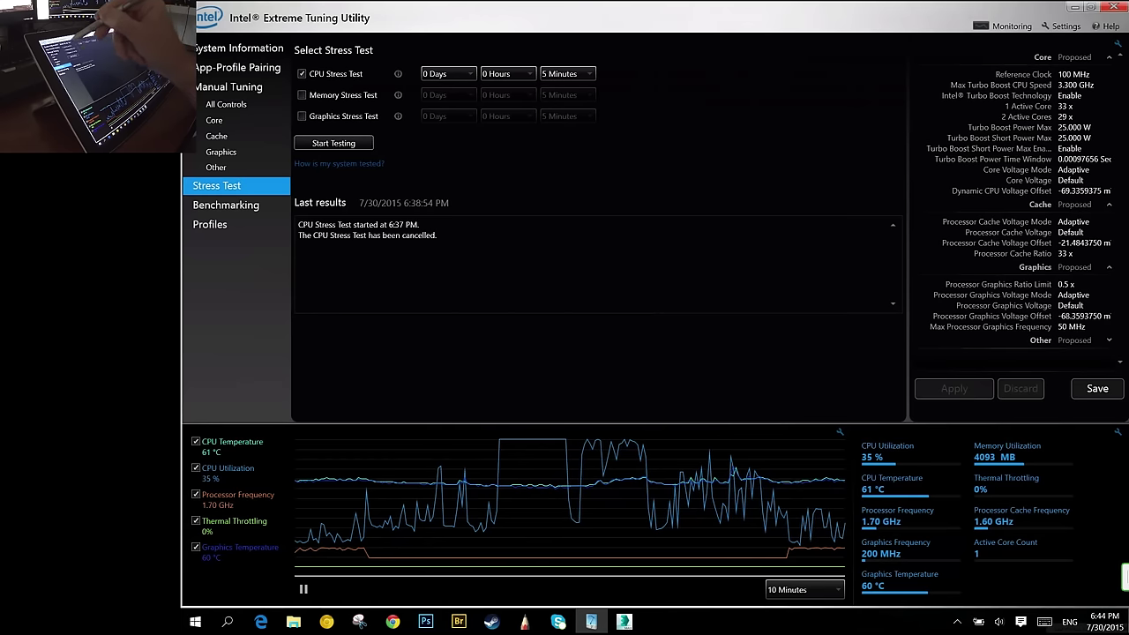
{"action": "left_click", "coordinate": [333, 142]}
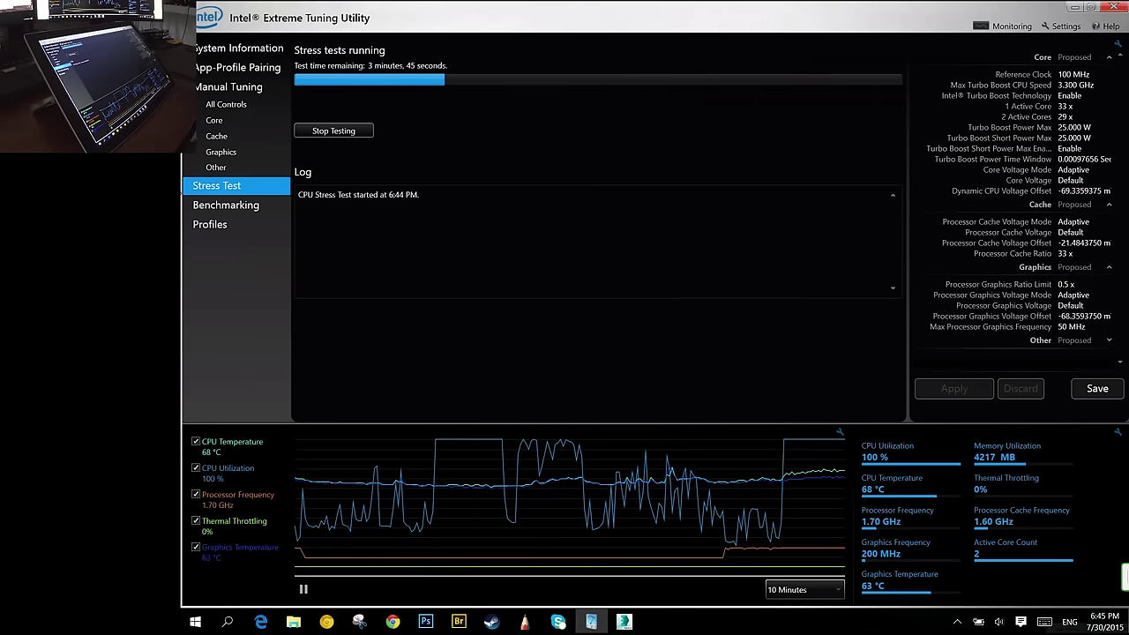
Stop the CPU stress test, then start a new blank sketch in SketchBook Pro without saving the old drawing.
{"action": "left_click", "coordinate": [334, 131]}
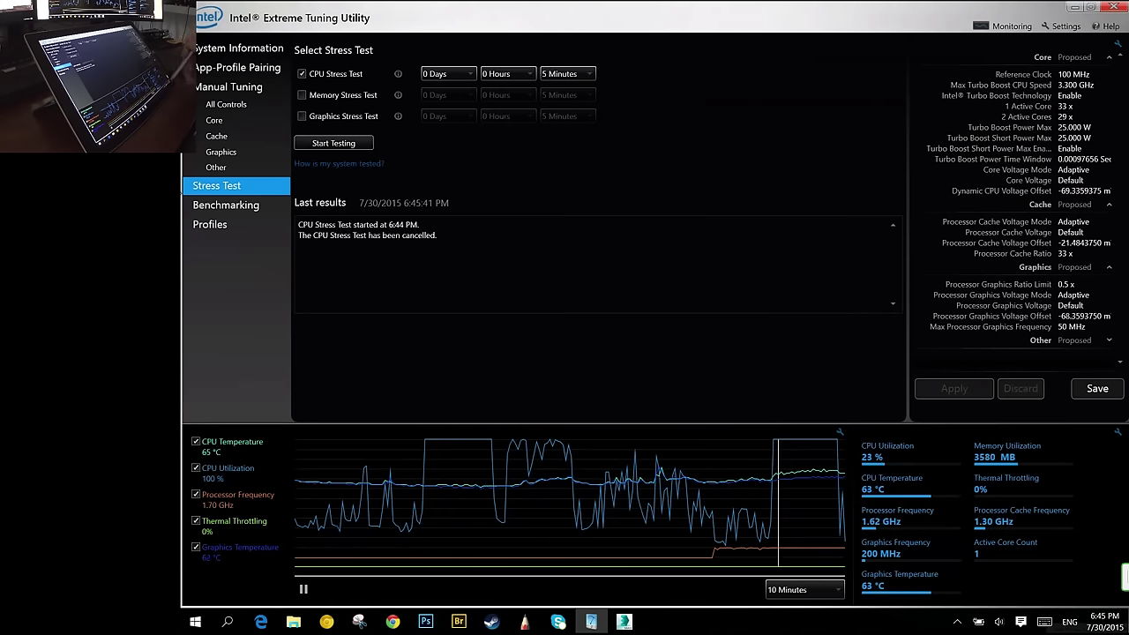
{"action": "left_click", "coordinate": [525, 621]}
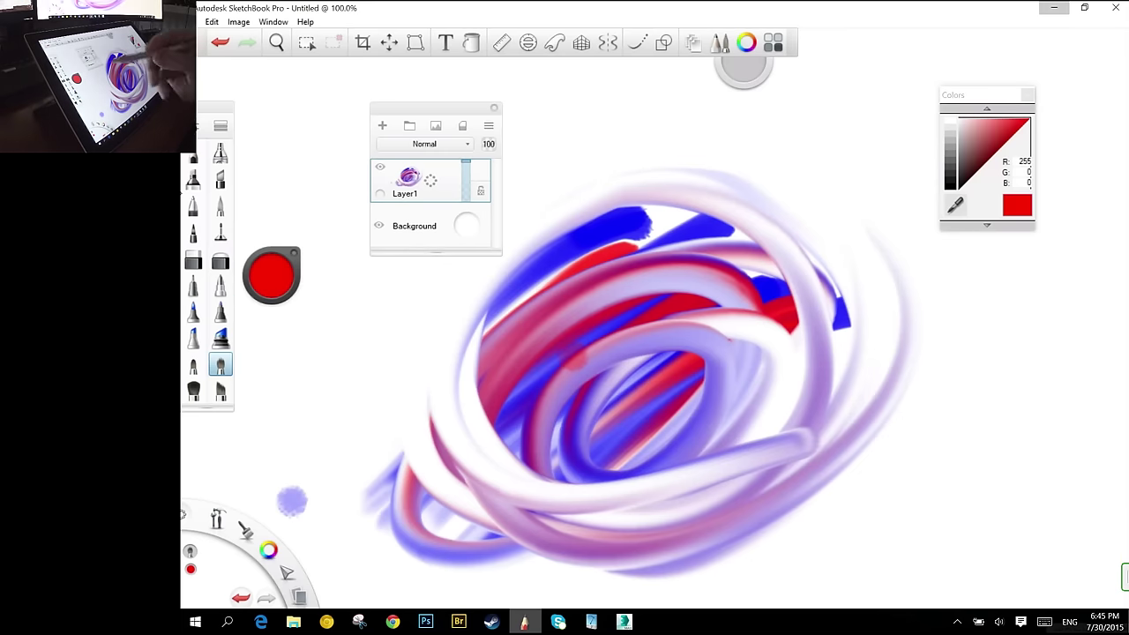
{"action": "left_click", "coordinate": [188, 21]}
{"action": "left_click", "coordinate": [212, 242]}
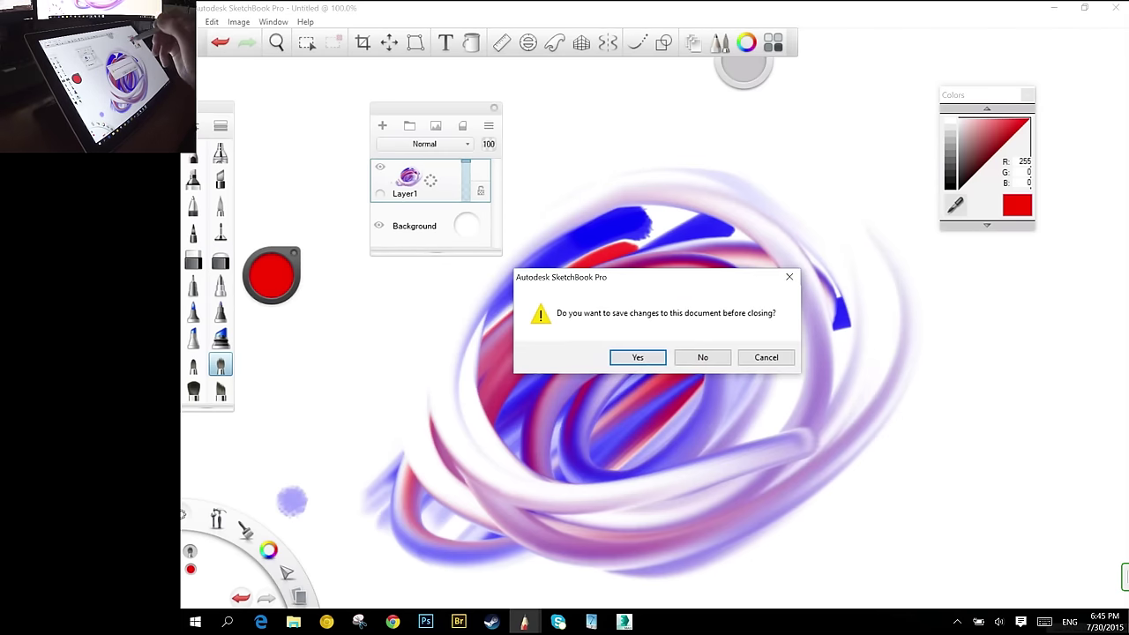
{"action": "left_click", "coordinate": [702, 357]}
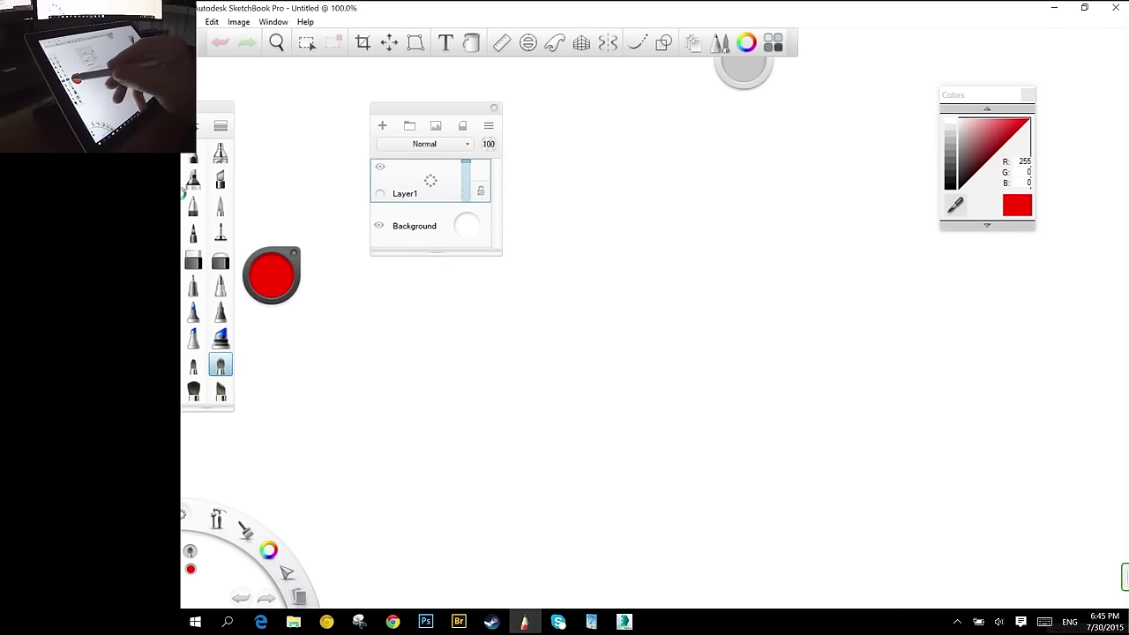
Sketch a thin rounded outline near the canvas center and cover it with bright green (0, 255, 0) soft brush strokes.
{"action": "left_click", "coordinate": [193, 286]}
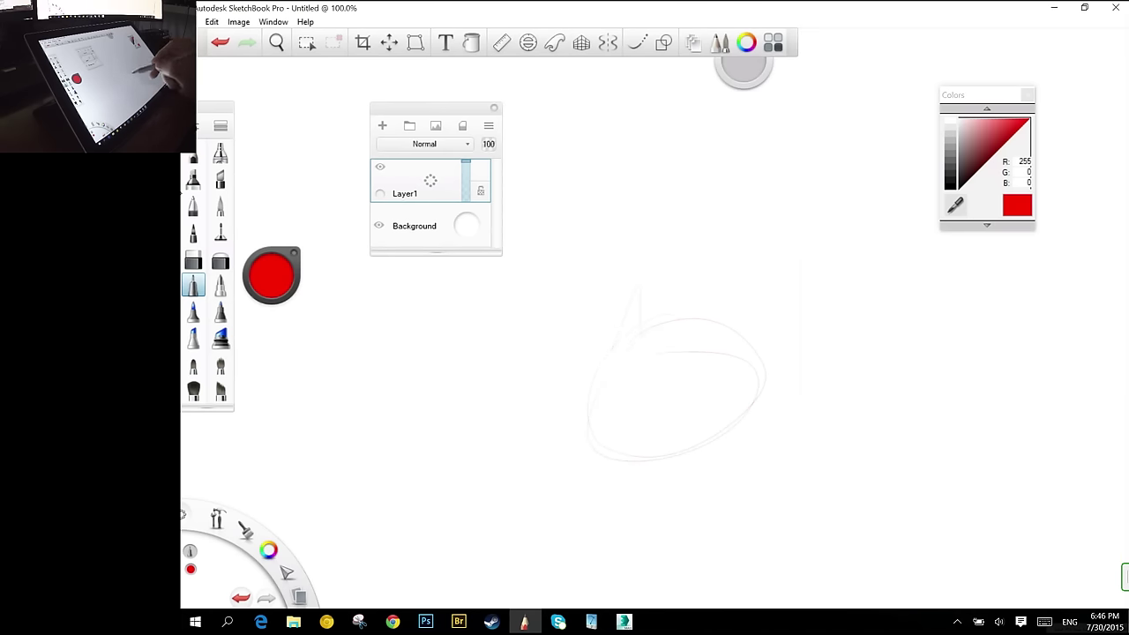
{"action": "left_click_drag", "start_coordinate": [269, 550], "coordinate": [231, 550]}
{"action": "left_click", "coordinate": [221, 337]}
{"action": "left_click", "coordinate": [220, 364]}
{"action": "mouse_move", "coordinate": [719, 313]}
{"action": "left_mouse_down"}
{"action": "mouse_move", "coordinate": [608, 375]}
{"action": "mouse_move", "coordinate": [622, 445]}
{"action": "mouse_move", "coordinate": [732, 351]}
{"action": "mouse_move", "coordinate": [620, 424]}
{"action": "mouse_move", "coordinate": [649, 441]}
{"action": "mouse_move", "coordinate": [739, 355]}
{"action": "left_mouse_up"}
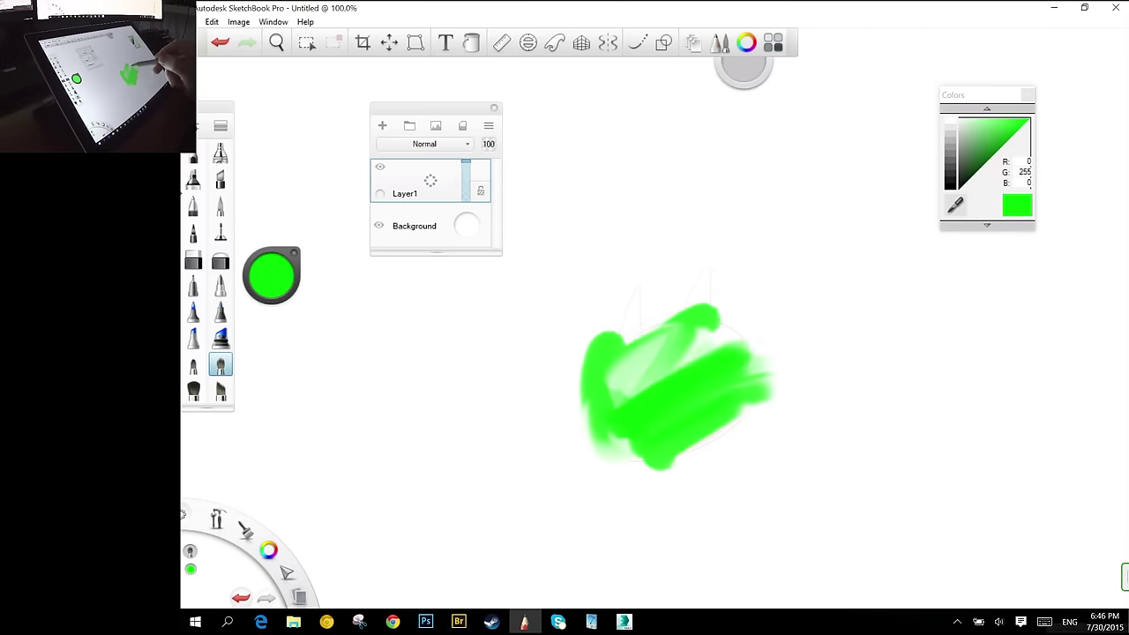
{"action": "left_click_drag", "start_coordinate": [613, 402], "coordinate": [736, 313]}
Paint broad curved and diagonal green strokes around the upper left of the filled shape.
{"action": "left_click_drag", "start_coordinate": [520, 397], "coordinate": [745, 236]}
{"action": "left_click_drag", "start_coordinate": [587, 388], "coordinate": [759, 264]}
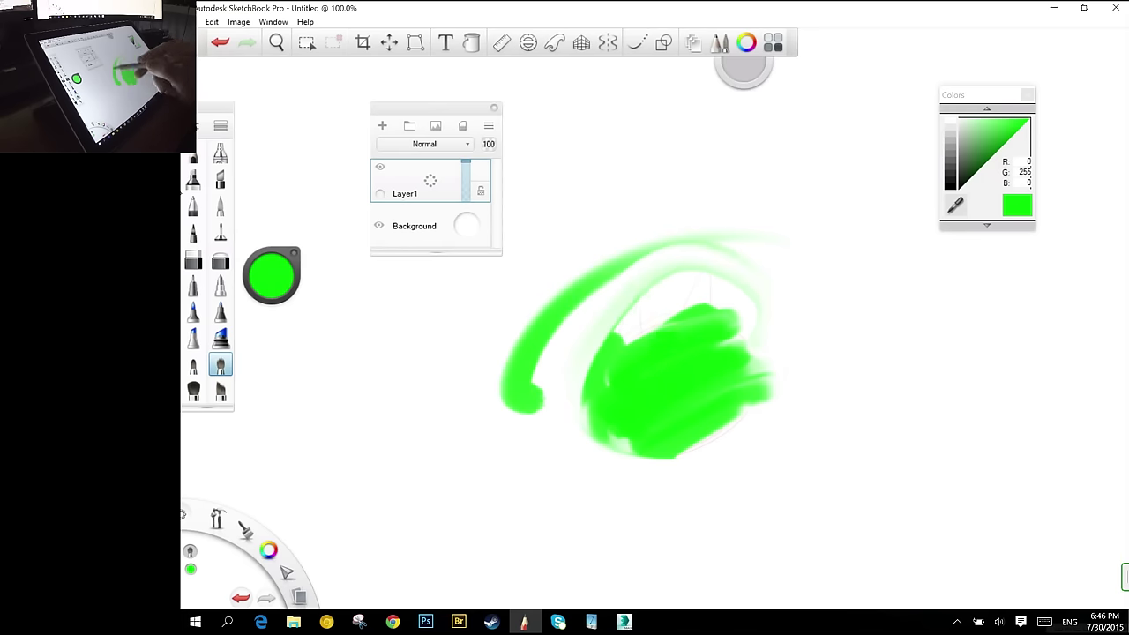
{"action": "left_click_drag", "start_coordinate": [608, 260], "coordinate": [483, 441]}
{"action": "left_click_drag", "start_coordinate": [480, 454], "coordinate": [749, 282]}
{"action": "left_click_drag", "start_coordinate": [525, 256], "coordinate": [730, 171]}
{"action": "left_click_drag", "start_coordinate": [533, 279], "coordinate": [730, 180]}
Change the brush color to blue (0, 0, 255) and paint diagonal and looping strokes over the green ones.
{"action": "left_click_drag", "start_coordinate": [269, 551], "coordinate": [251, 579]}
{"action": "left_click_drag", "start_coordinate": [522, 290], "coordinate": [686, 214]}
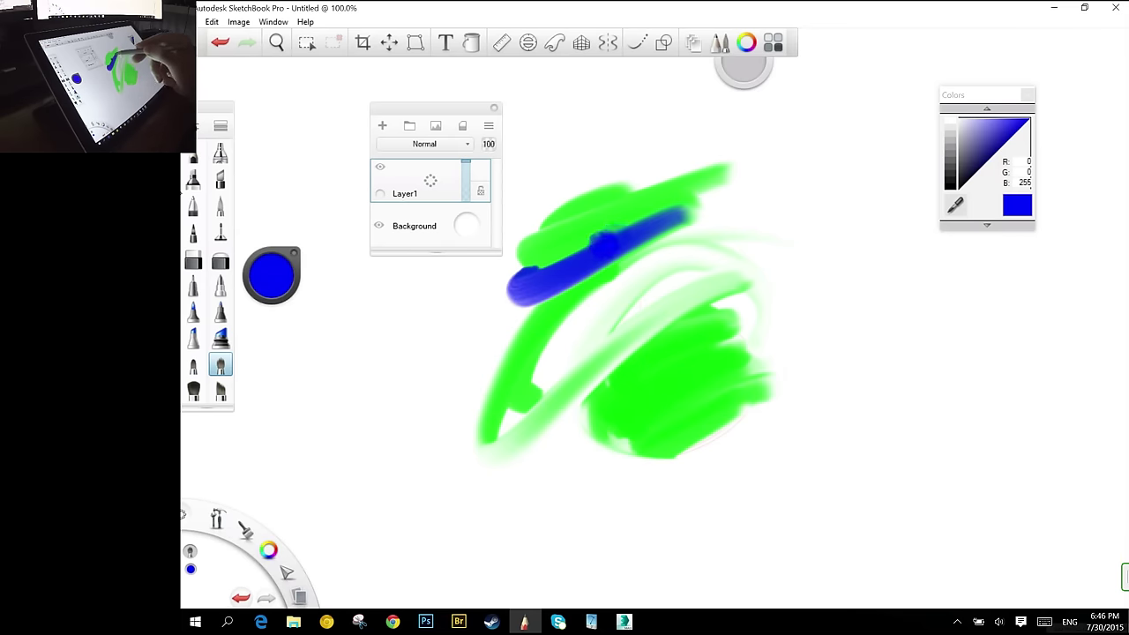
{"action": "mouse_move", "coordinate": [507, 226]}
{"action": "left_mouse_down"}
{"action": "mouse_move", "coordinate": [638, 162]}
{"action": "mouse_move", "coordinate": [557, 258]}
{"action": "left_mouse_up"}
{"action": "mouse_move", "coordinate": [603, 207]}
{"action": "left_mouse_down"}
{"action": "mouse_move", "coordinate": [590, 187]}
{"action": "mouse_move", "coordinate": [584, 231]}
{"action": "mouse_move", "coordinate": [622, 231]}
{"action": "left_mouse_up"}
{"action": "mouse_move", "coordinate": [632, 379]}
{"action": "left_mouse_down"}
{"action": "mouse_move", "coordinate": [725, 347]}
{"action": "mouse_move", "coordinate": [774, 354]}
{"action": "left_mouse_up"}
{"action": "mouse_move", "coordinate": [535, 380]}
{"action": "left_mouse_down"}
{"action": "mouse_move", "coordinate": [607, 265]}
{"action": "mouse_move", "coordinate": [677, 215]}
{"action": "left_mouse_up"}
{"action": "mouse_move", "coordinate": [517, 376]}
{"action": "left_mouse_down"}
{"action": "mouse_move", "coordinate": [538, 327]}
{"action": "mouse_move", "coordinate": [564, 317]}
{"action": "mouse_move", "coordinate": [680, 216]}
{"action": "mouse_move", "coordinate": [652, 256]}
{"action": "mouse_move", "coordinate": [604, 414]}
{"action": "mouse_move", "coordinate": [732, 423]}
{"action": "mouse_move", "coordinate": [768, 371]}
{"action": "left_mouse_up"}
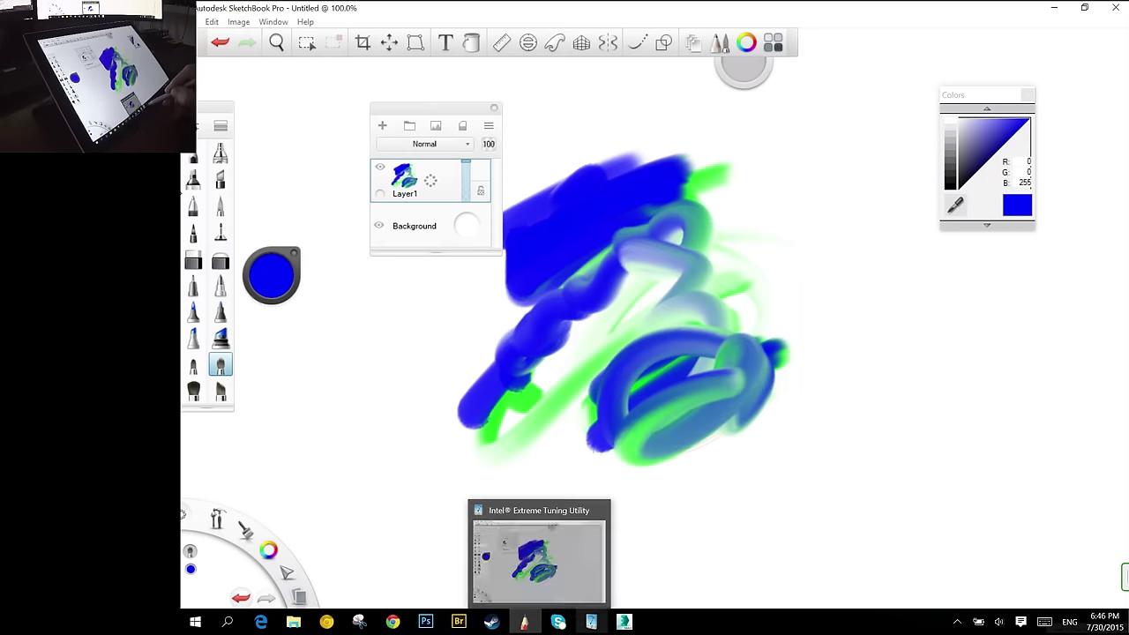
Switch to 3ds Max and play the rain animation while orbiting around the teapot.
{"action": "left_click", "coordinate": [624, 622]}
{"action": "mouse_move", "coordinate": [991, 72]}
{"action": "left_mouse_down"}
{"action": "mouse_move", "coordinate": [984, 44]}
{"action": "mouse_move", "coordinate": [989, 90]}
{"action": "mouse_move", "coordinate": [993, 63]}
{"action": "mouse_move", "coordinate": [994, 74]}
{"action": "left_mouse_up"}
{"action": "key", "text": "slash"}
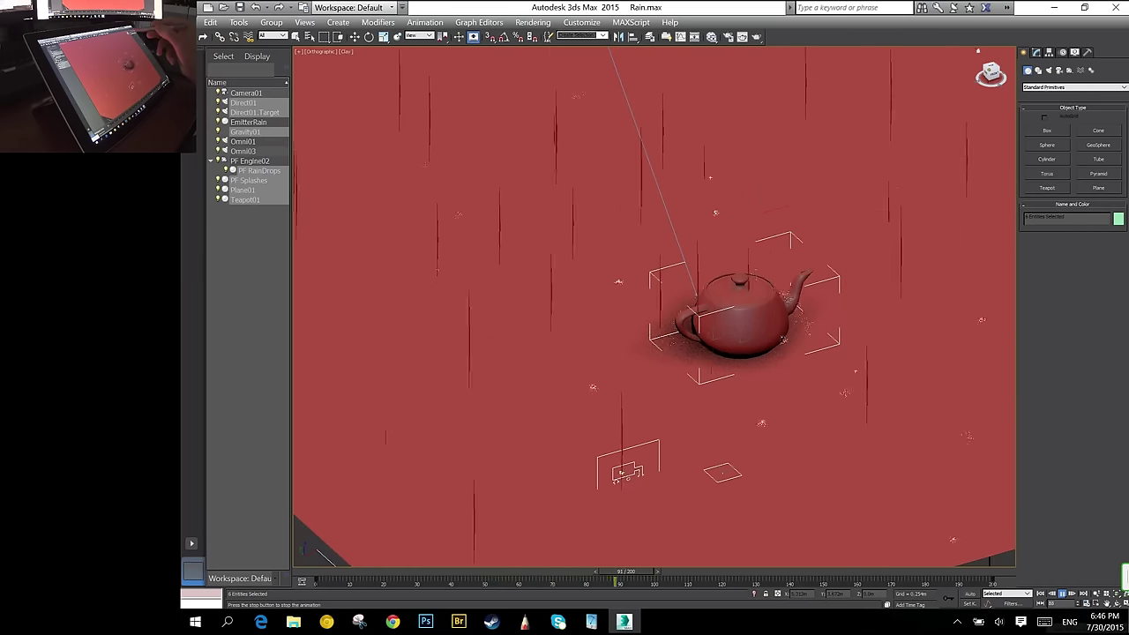
{"action": "mouse_move", "coordinate": [993, 73]}
{"action": "left_mouse_down"}
{"action": "mouse_move", "coordinate": [1000, 80]}
{"action": "mouse_move", "coordinate": [986, 78]}
{"action": "left_mouse_up"}
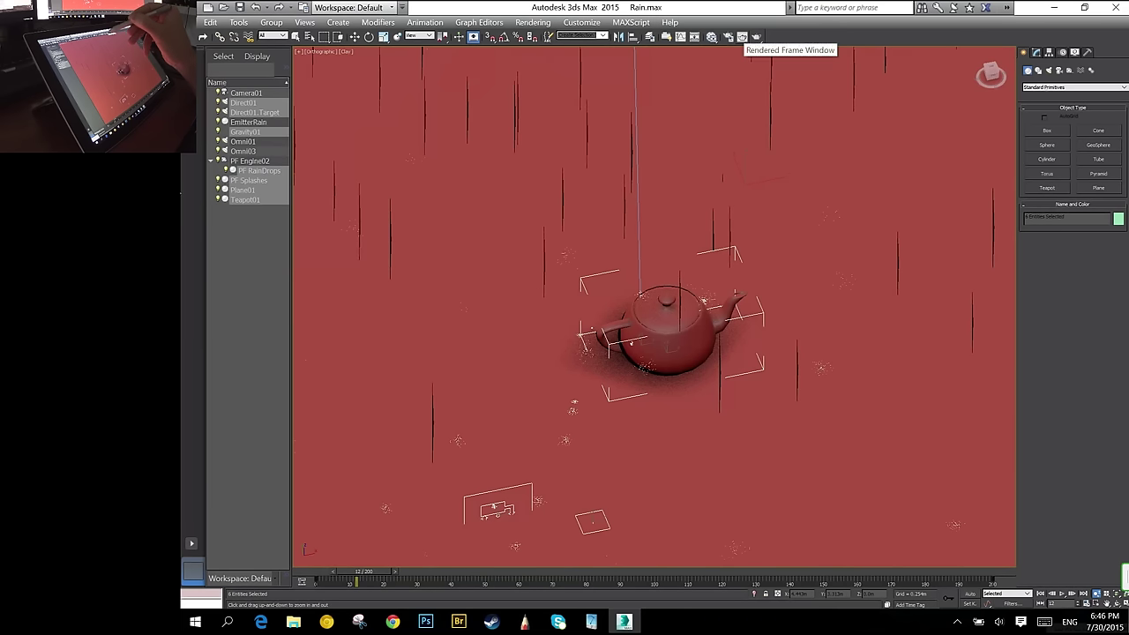
{"action": "left_click", "coordinate": [742, 37]}
{"action": "left_click", "coordinate": [756, 37]}
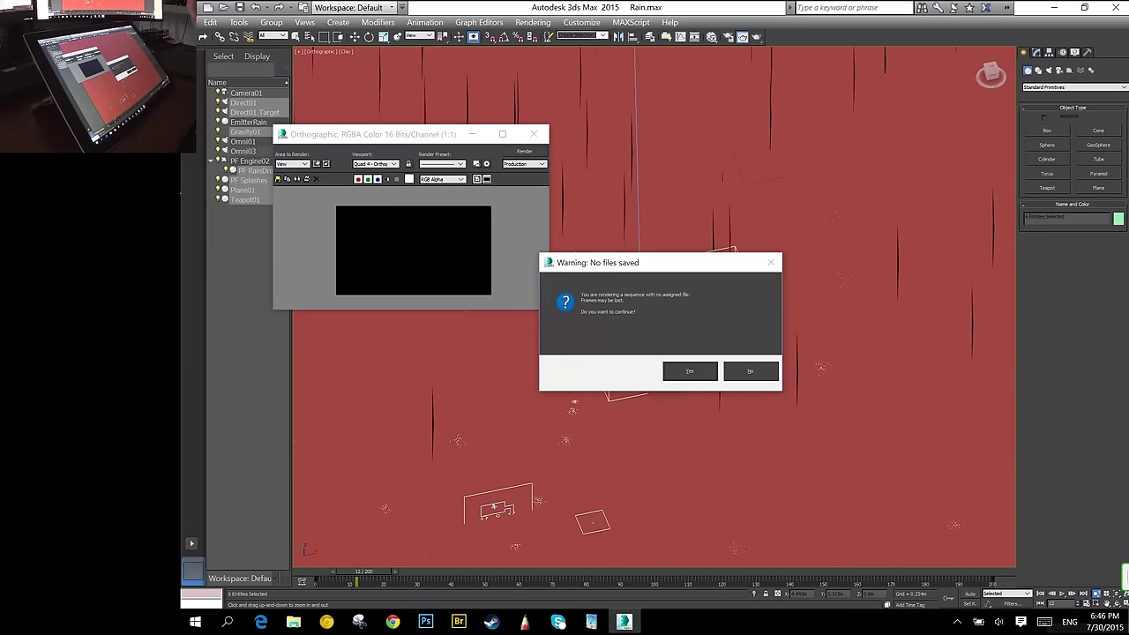
{"action": "left_click", "coordinate": [759, 375]}
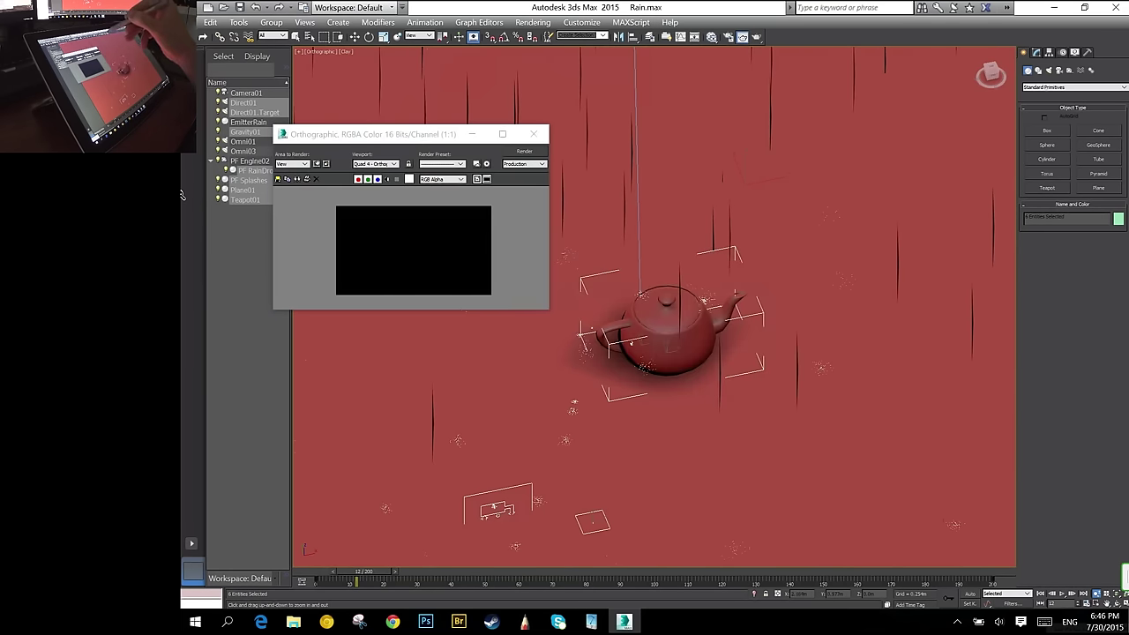
Set the render output to a single frame at 1120x640 and render the orthographic view.
{"action": "left_click", "coordinate": [728, 37]}
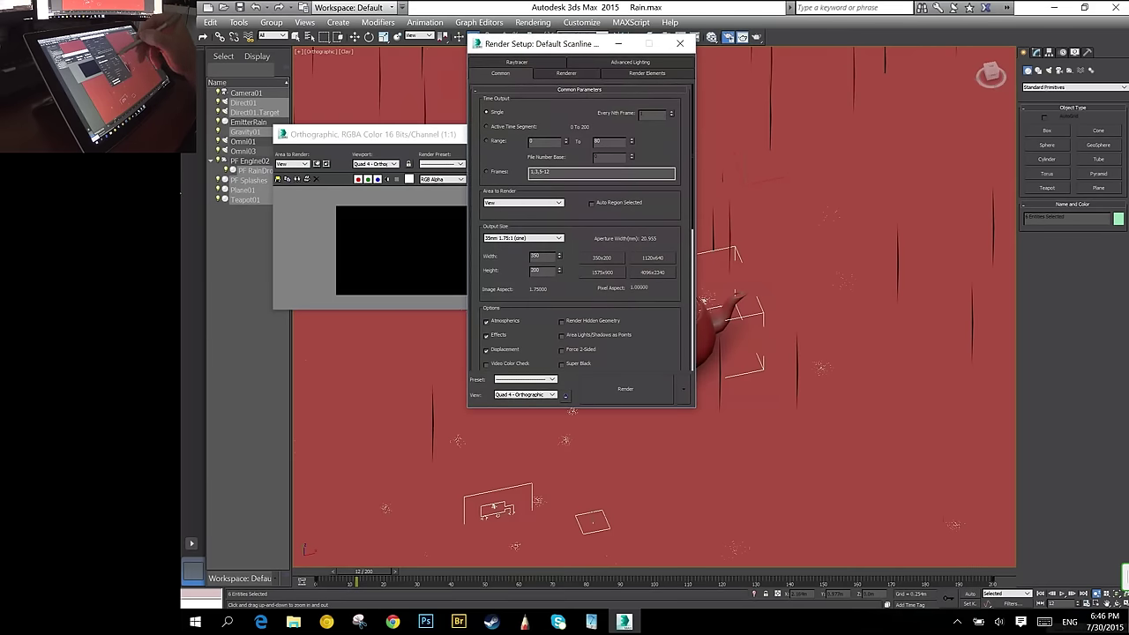
{"action": "left_click", "coordinate": [652, 258]}
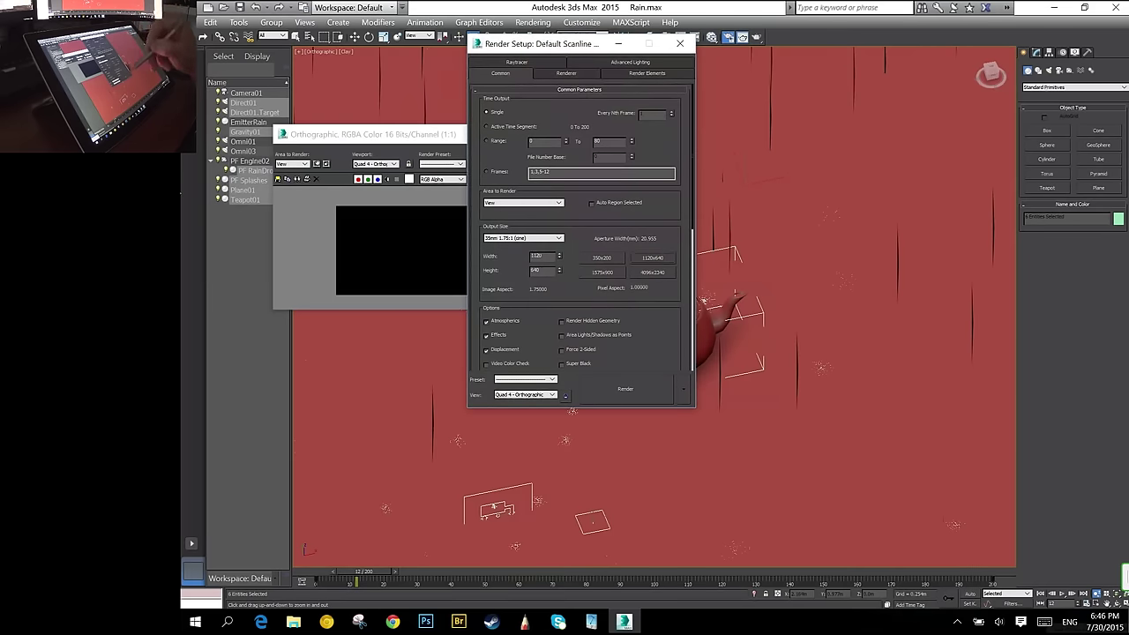
{"action": "left_click", "coordinate": [625, 389]}
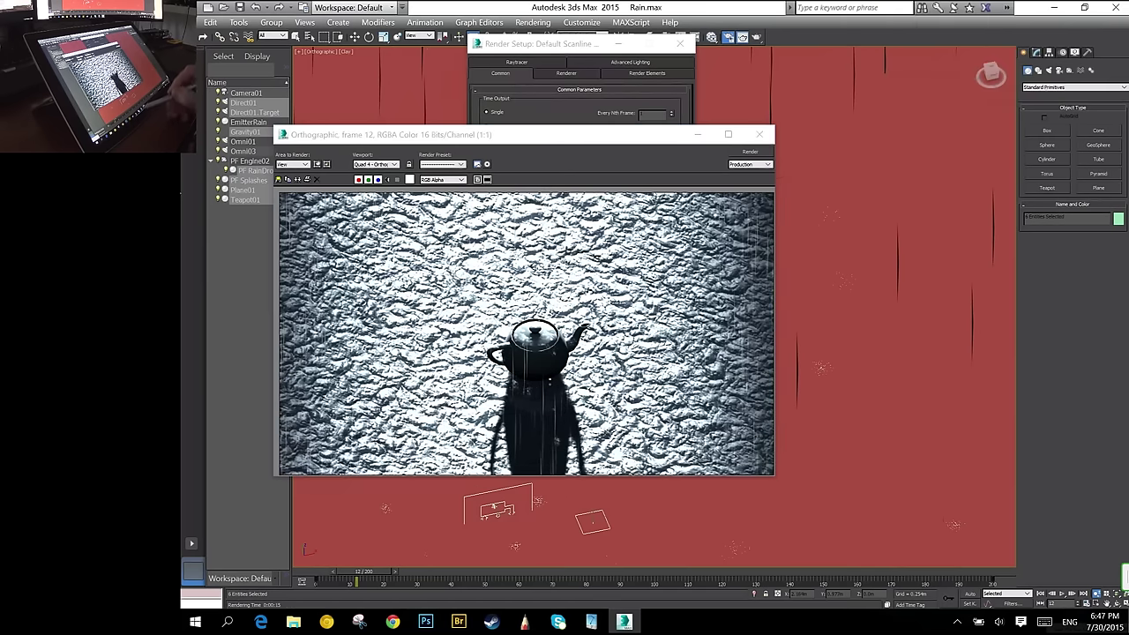
Check the performance graphs in Intel Extreme Tuning Utility, then return to 3ds Max and close the rendered image.
{"action": "left_click", "coordinate": [592, 622]}
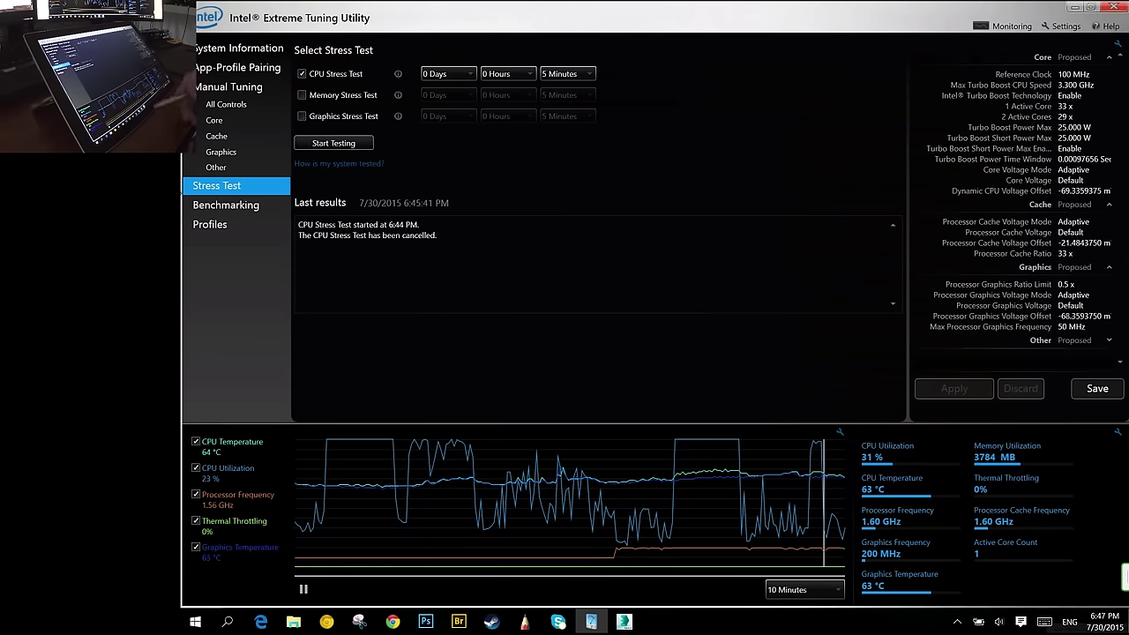
{"action": "left_click", "coordinate": [624, 621]}
{"action": "left_click", "coordinate": [759, 134]}
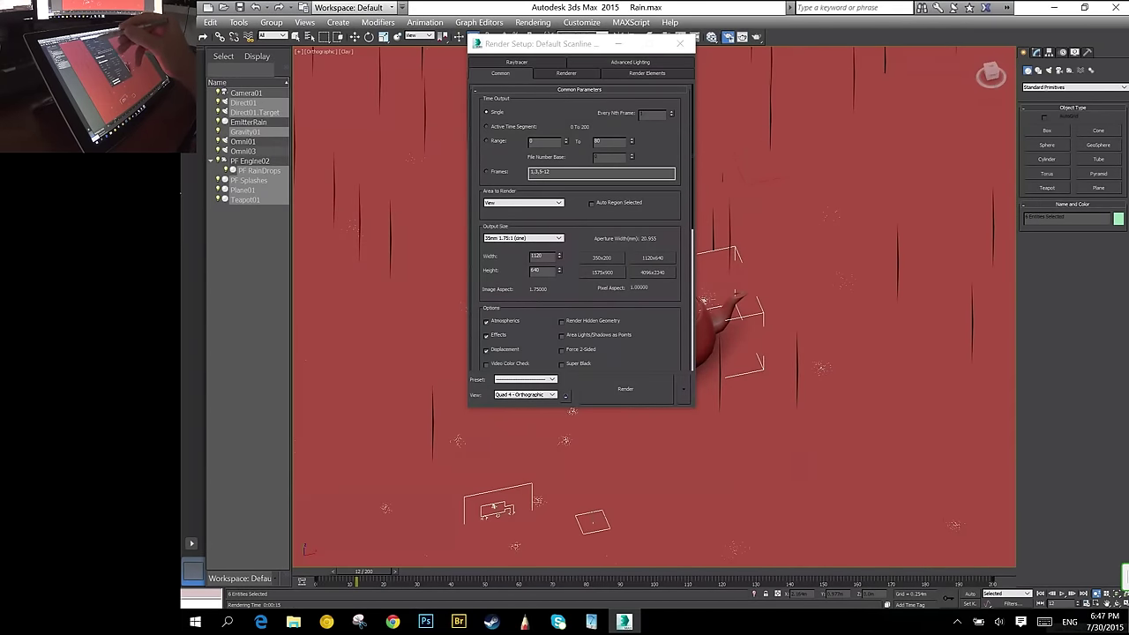
Examine the scanline renderer options and the available production renderers, then close the render setup without changing the renderer.
{"action": "left_click", "coordinate": [568, 74]}
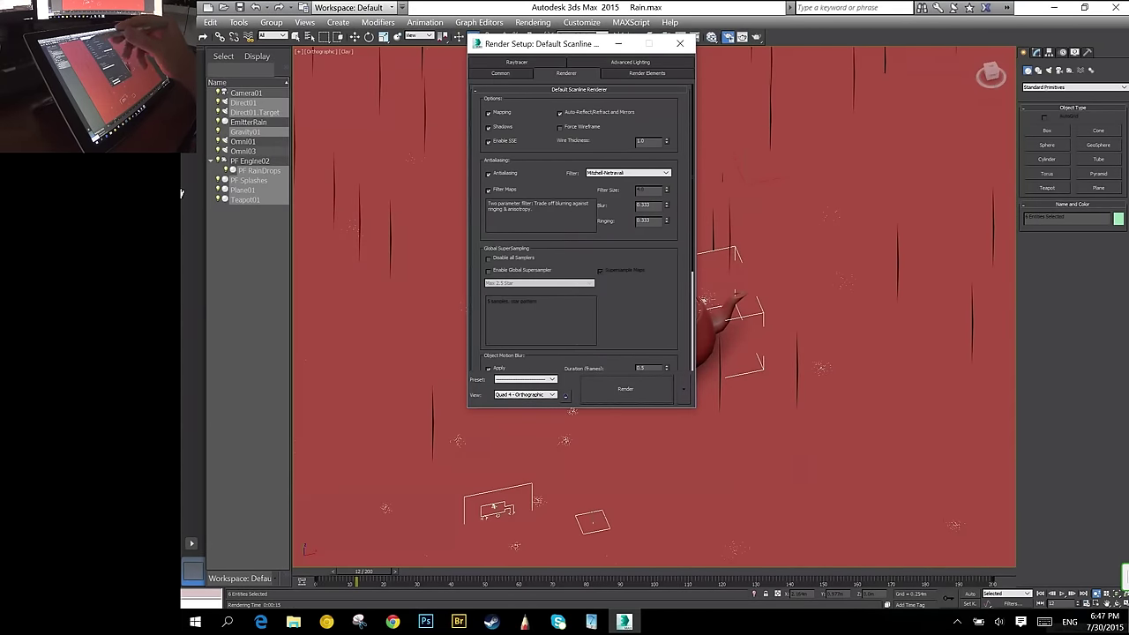
{"action": "left_click", "coordinate": [501, 73]}
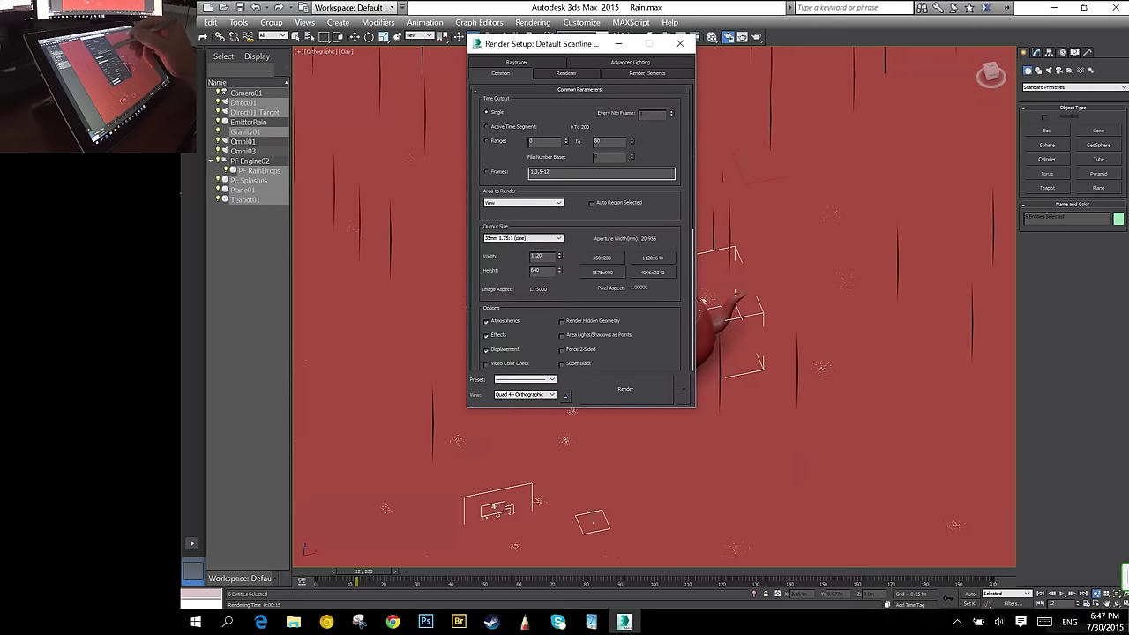
{"action": "scroll", "coordinate": [579, 229], "scroll_direction": "down", "scroll_amount": 5}
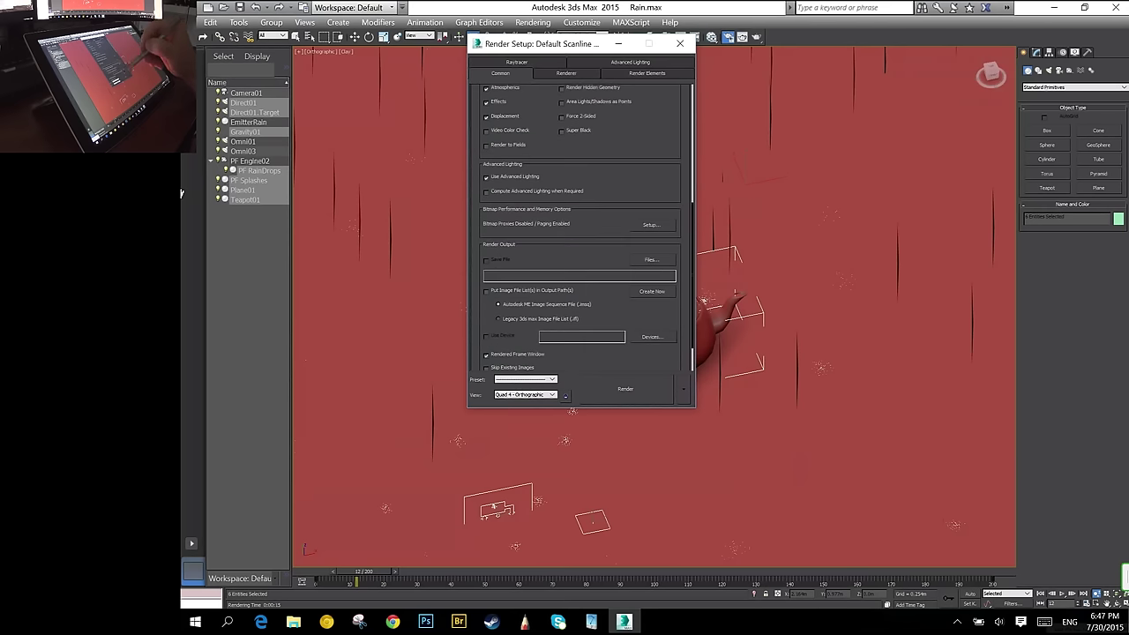
{"action": "scroll", "coordinate": [580, 229], "scroll_direction": "down", "scroll_amount": 2}
{"action": "left_click", "coordinate": [579, 366]}
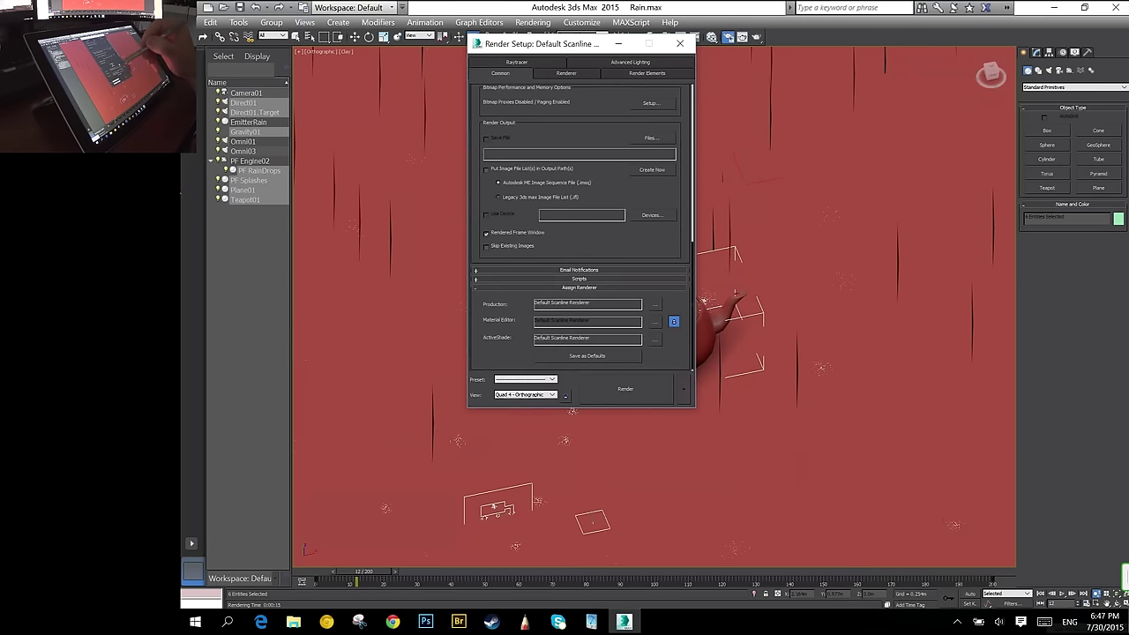
{"action": "left_click", "coordinate": [655, 305]}
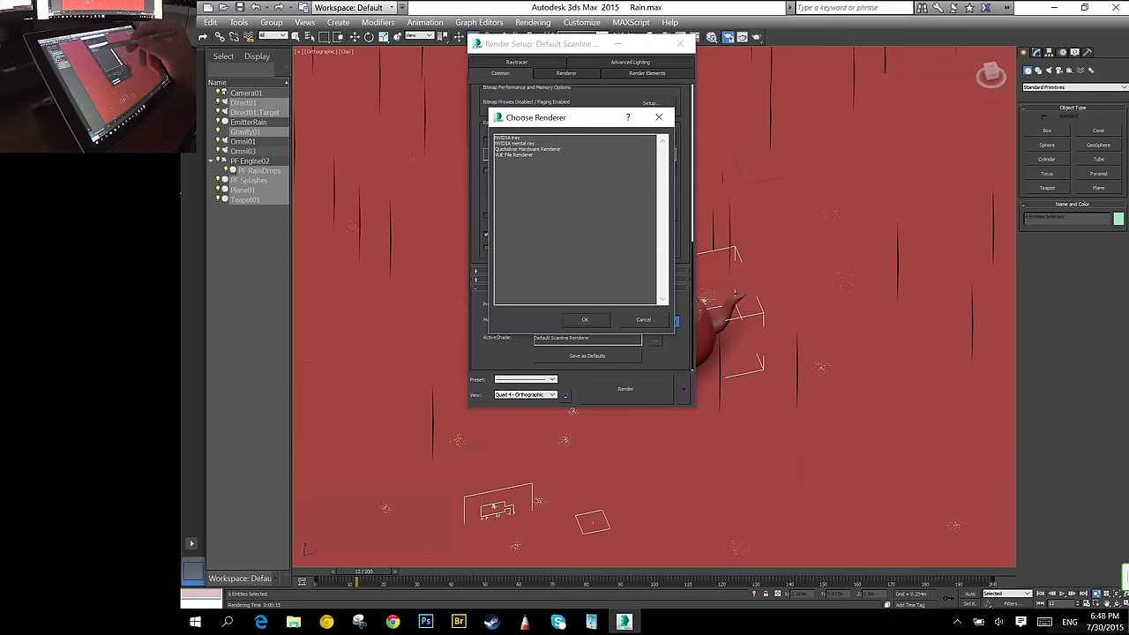
{"action": "left_click", "coordinate": [659, 118]}
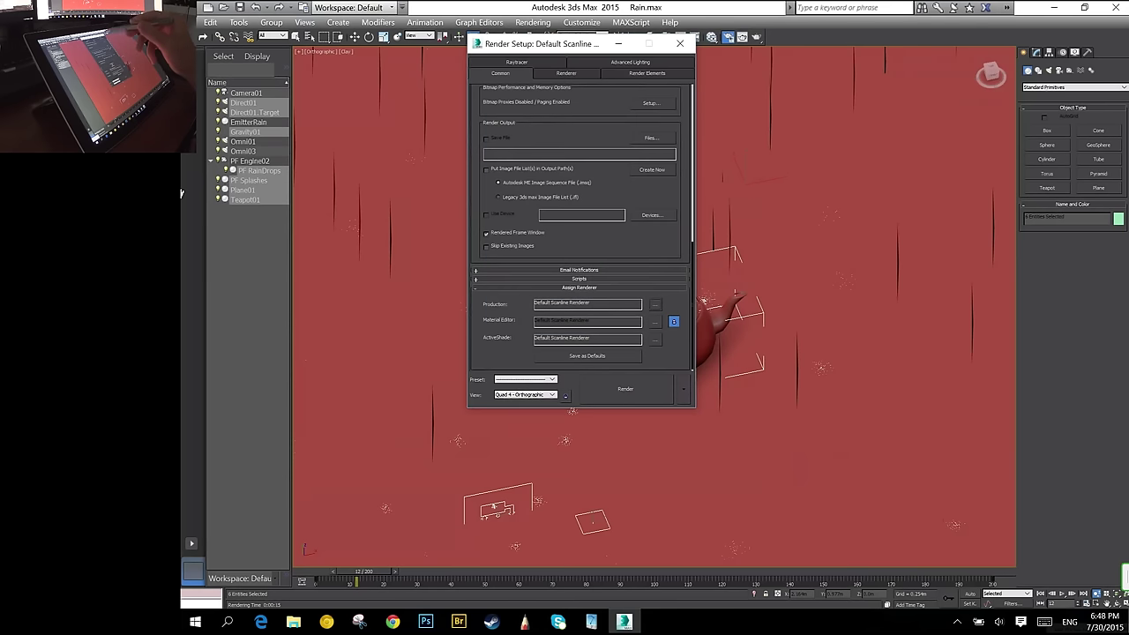
{"action": "left_click", "coordinate": [681, 43]}
Return to Intel Extreme Tuning Utility, enlarge the settings area above the graphs and review the Other settings.
{"action": "left_click", "coordinate": [1054, 7]}
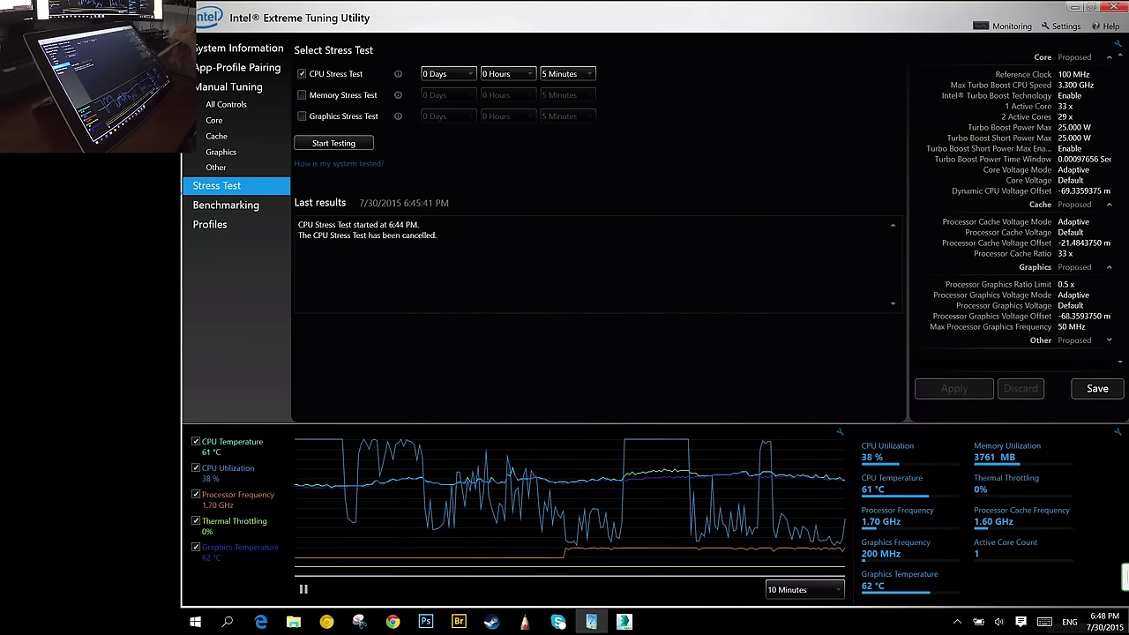
{"action": "left_click_drag", "start_coordinate": [600, 423], "coordinate": [599, 477]}
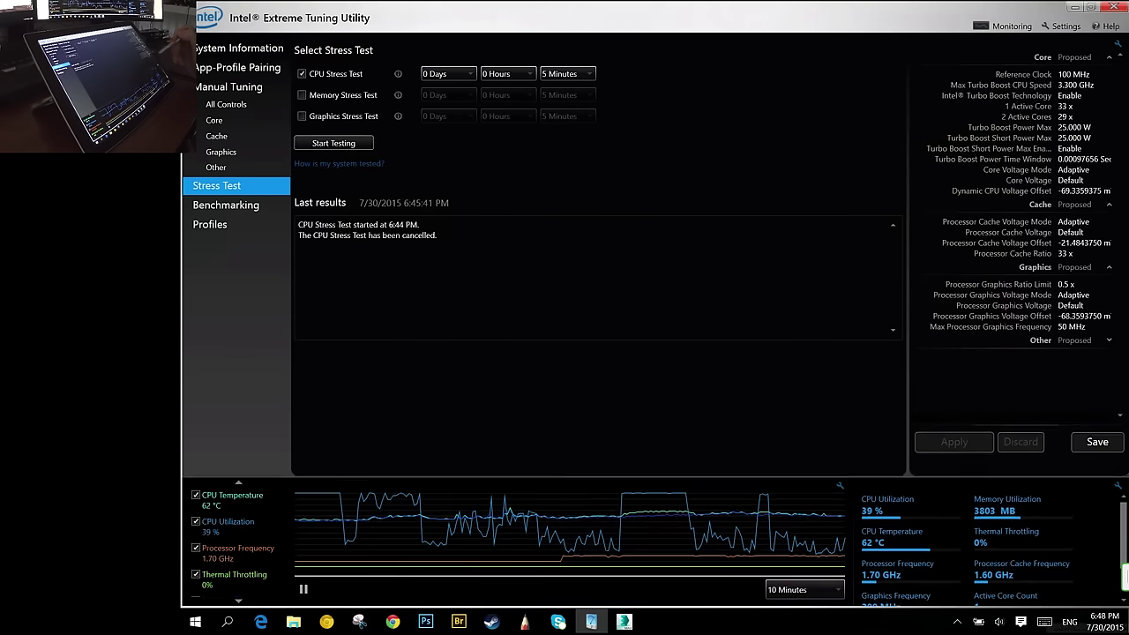
{"action": "left_click", "coordinate": [1109, 341]}
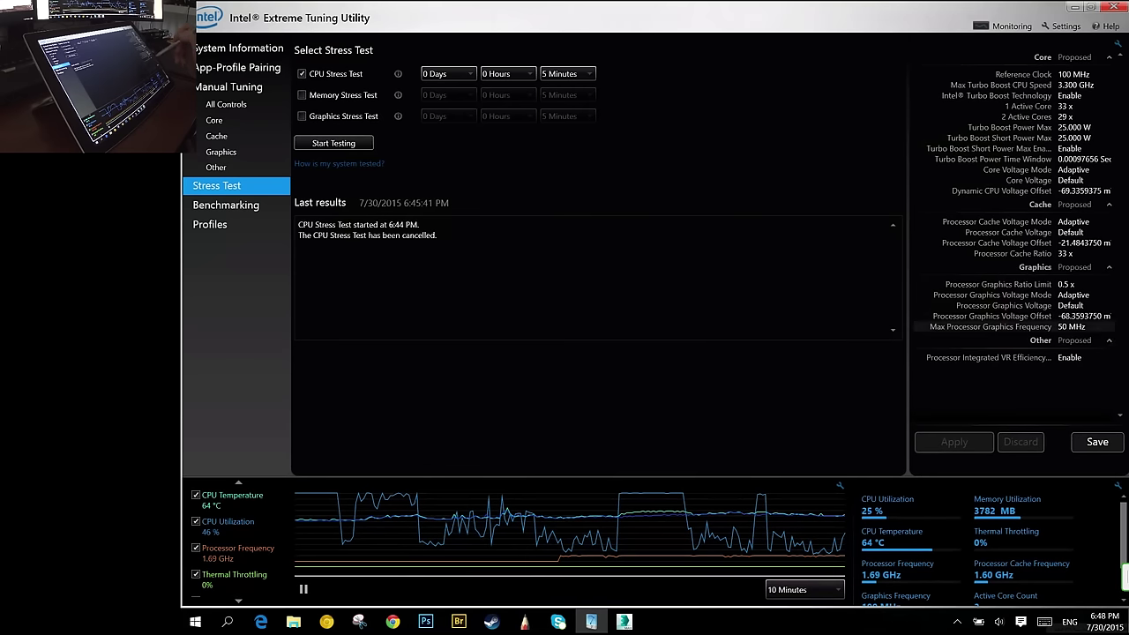
{"action": "left_click", "coordinate": [1109, 341]}
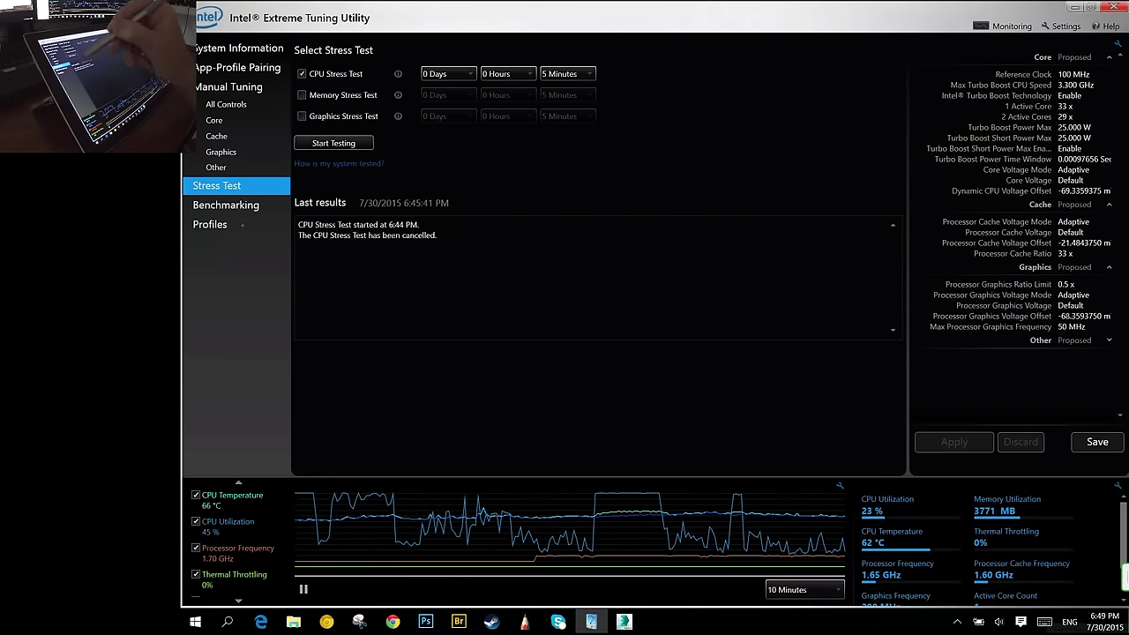
{"action": "left_click", "coordinate": [232, 224]}
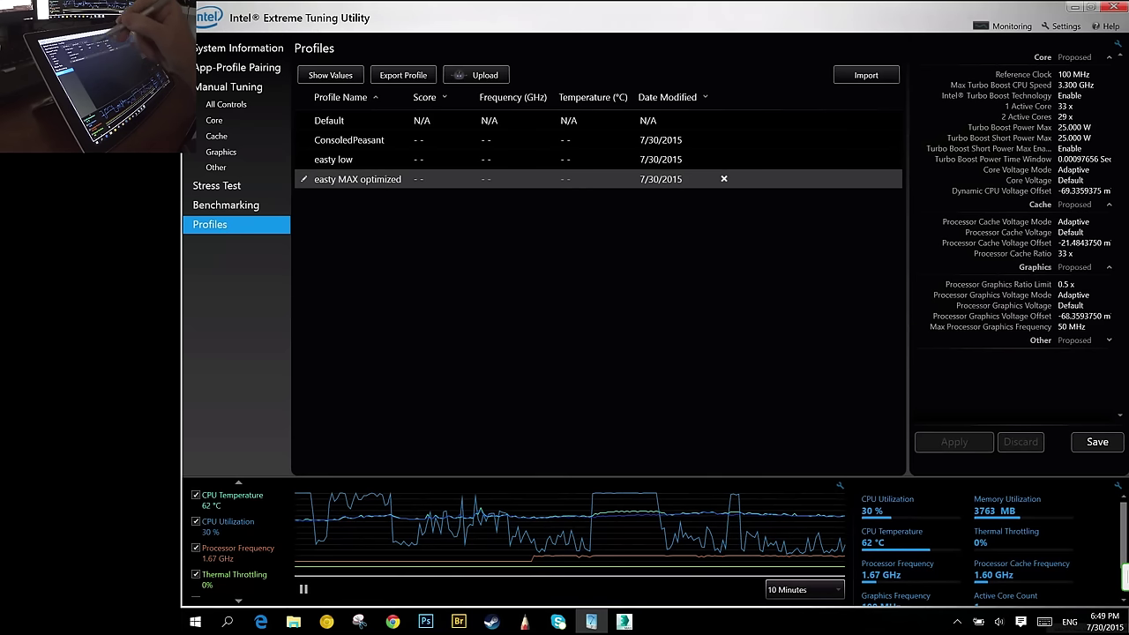
{"action": "left_click", "coordinate": [226, 206]}
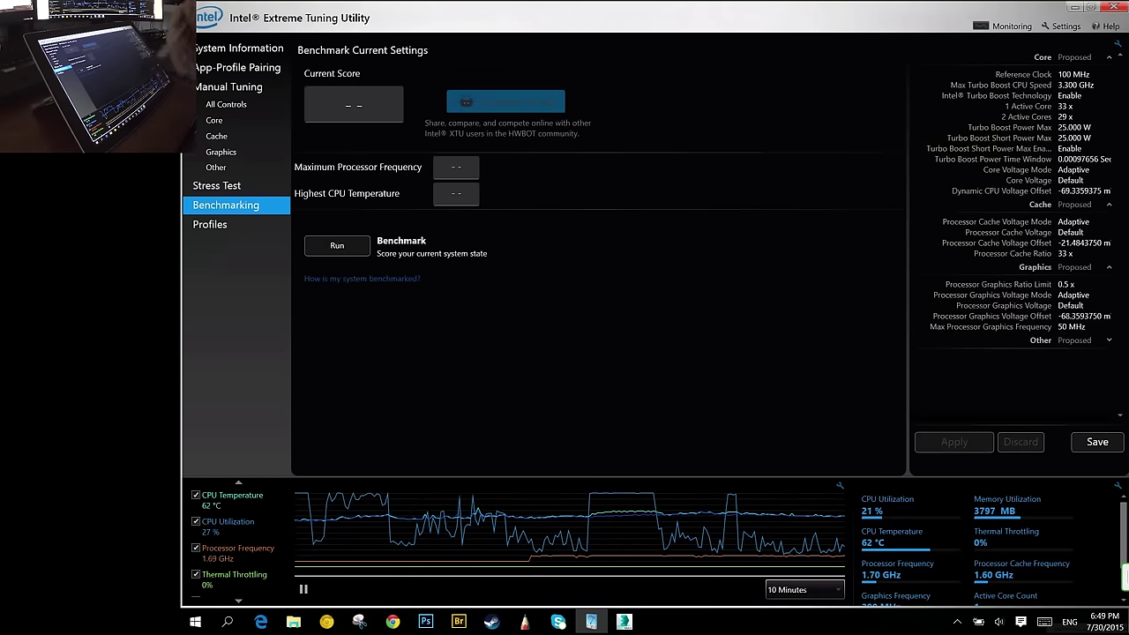
{"action": "left_click", "coordinate": [226, 186]}
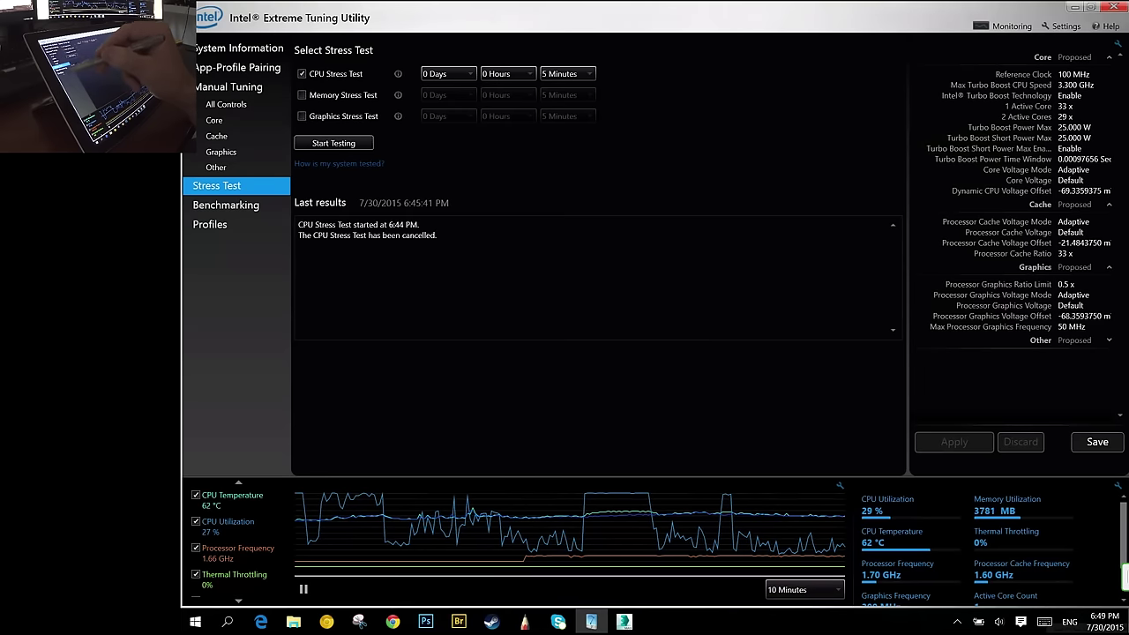
Load the Default tuning profile's values and apply them.
{"action": "left_click", "coordinate": [211, 224]}
{"action": "left_click", "coordinate": [494, 121]}
{"action": "left_click", "coordinate": [331, 75]}
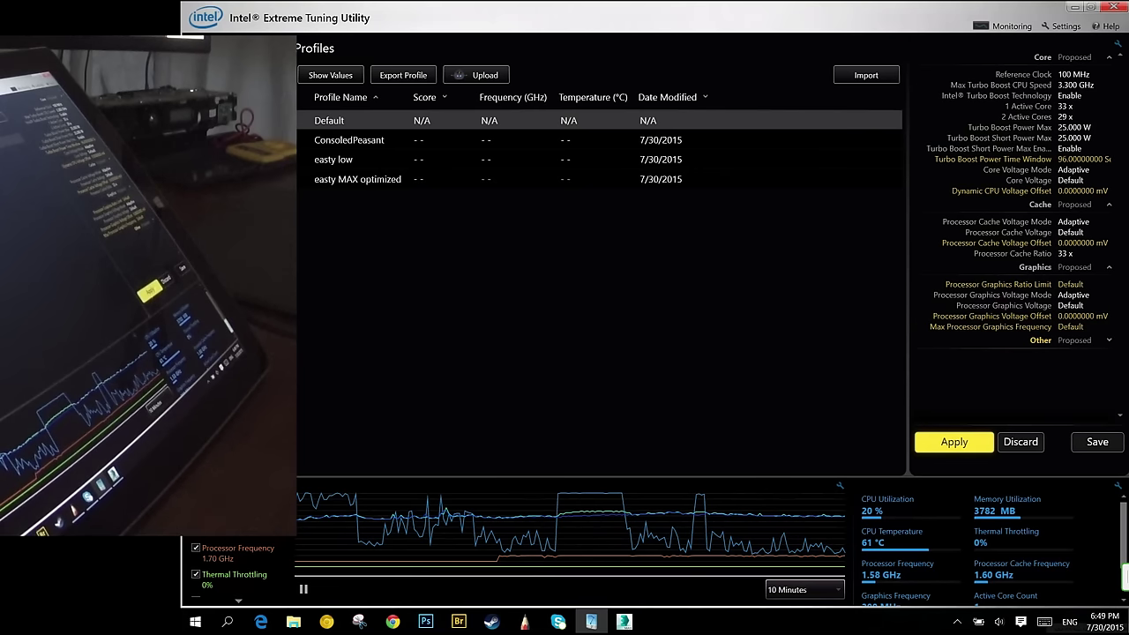
{"action": "left_click", "coordinate": [953, 442]}
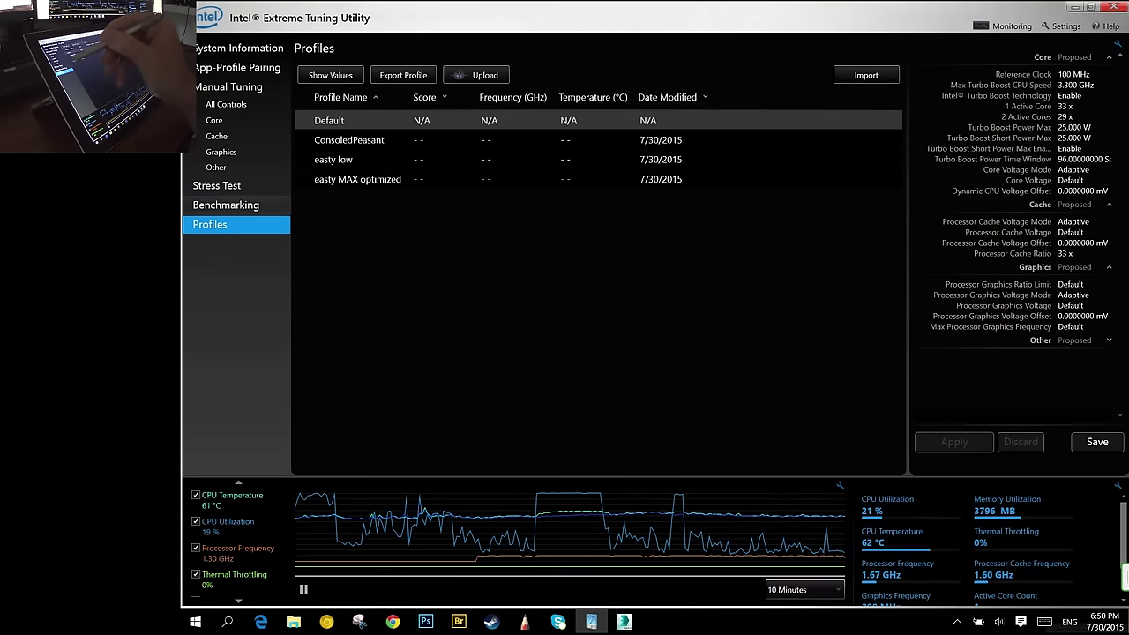
Start a 5-minute CPU stress test under the default settings and examine the monitoring graphs.
{"action": "left_click", "coordinate": [225, 205]}
{"action": "left_click", "coordinate": [216, 186]}
{"action": "left_click", "coordinate": [329, 138]}
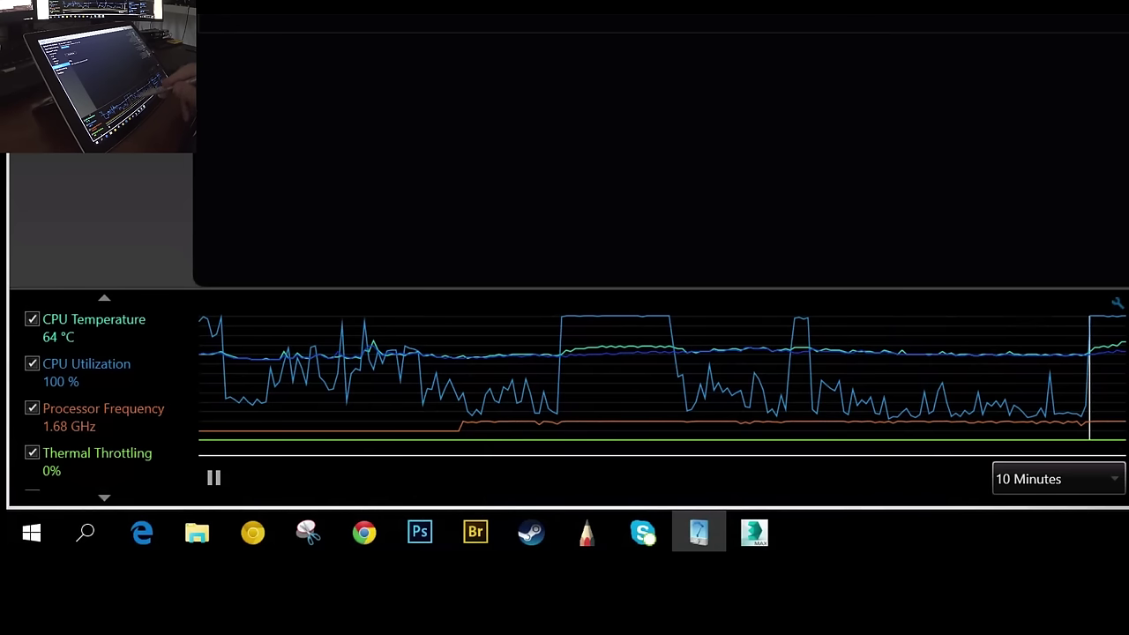
{"action": "left_click", "coordinate": [688, 379]}
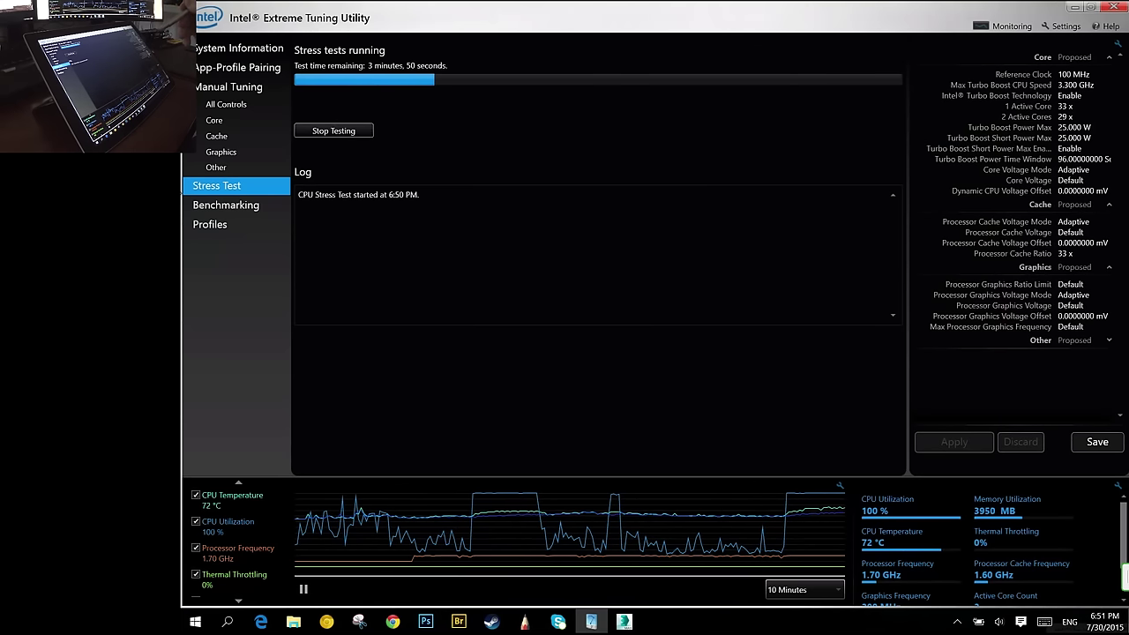
Stop the running CPU stress test and switch to SketchBook Pro to start over with a blank canvas.
{"action": "left_click", "coordinate": [333, 130]}
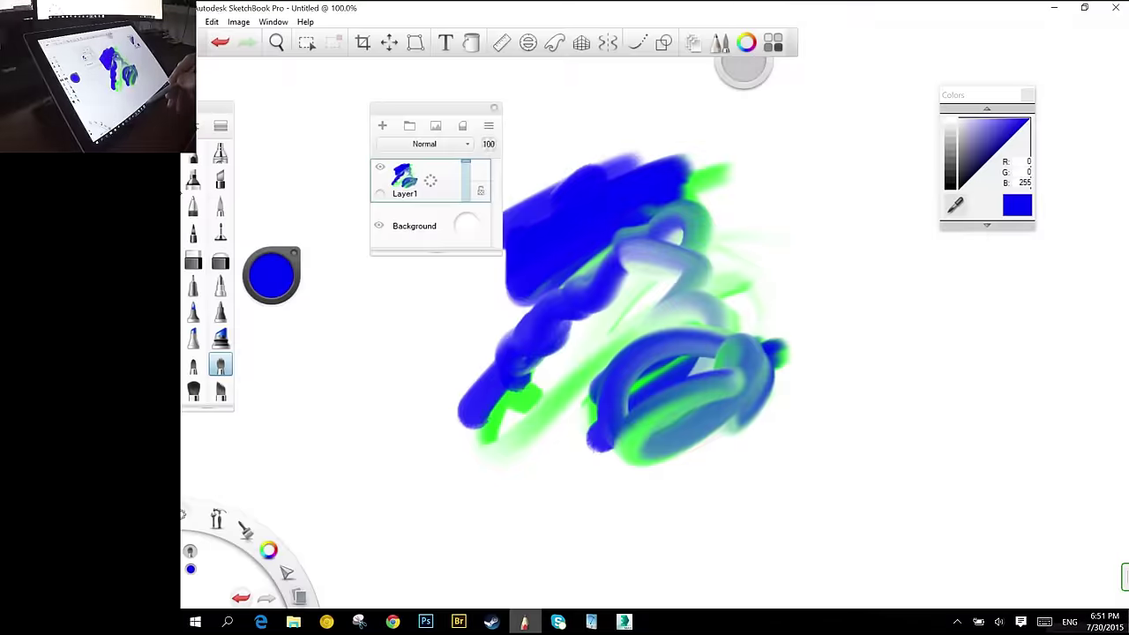
{"action": "key", "text": "alt+f"}
{"action": "left_click", "coordinate": [211, 22]}
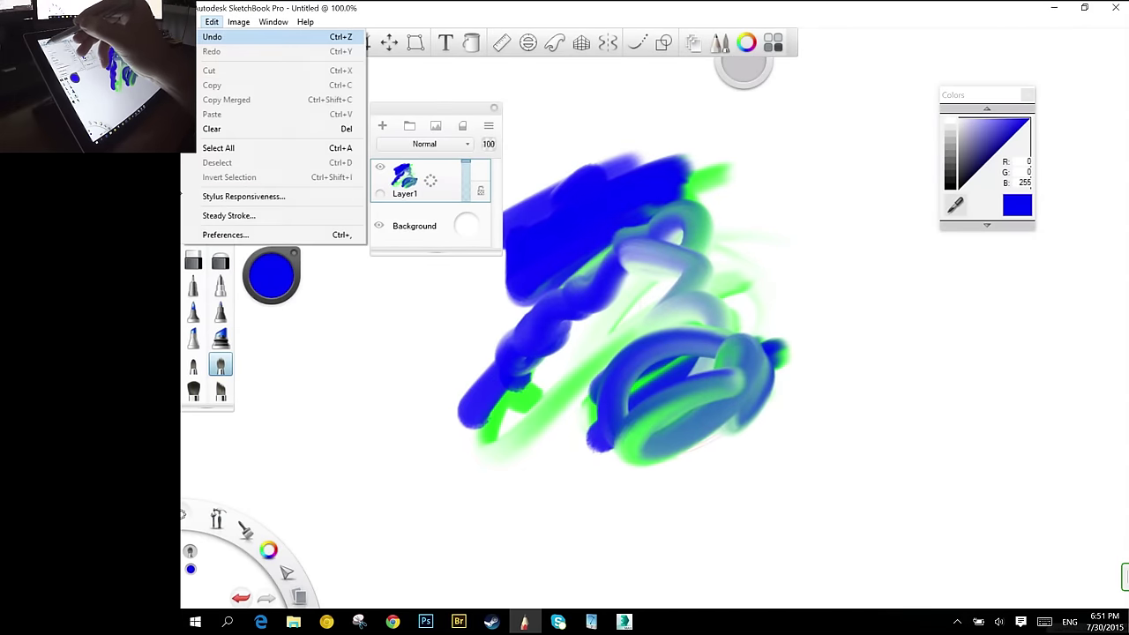
{"action": "left_click", "coordinate": [217, 37]}
{"action": "left_click", "coordinate": [190, 22]}
{"action": "left_click", "coordinate": [211, 37]}
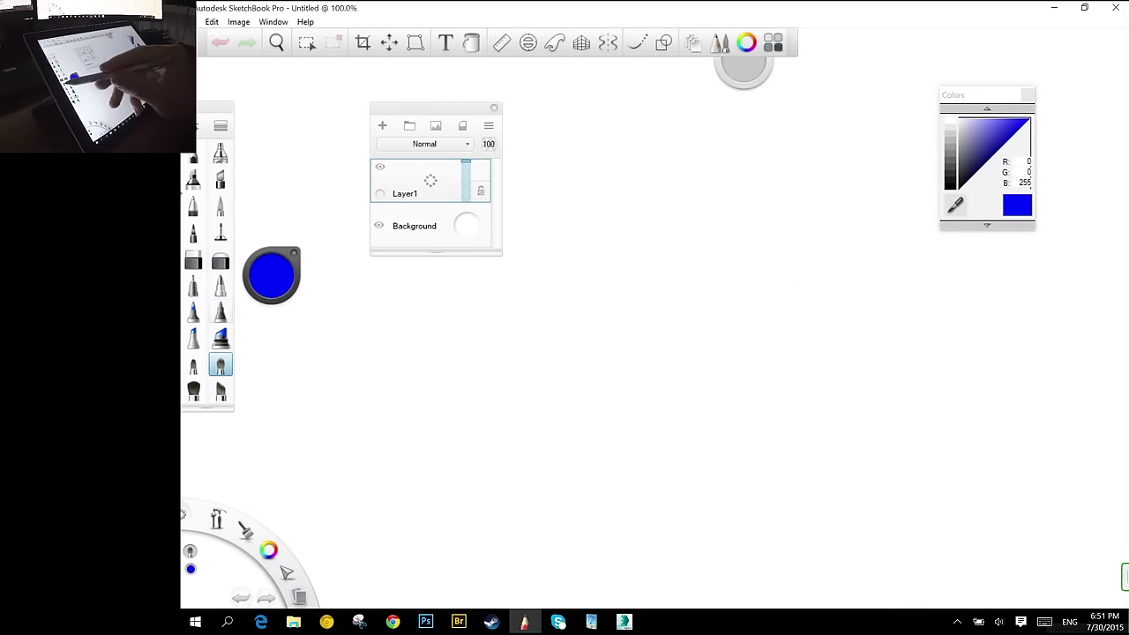
Sketch a horned cartoon face in thin blue lines and paint broad, soft blue zigzag strokes over it with a smearing brush.
{"action": "left_click", "coordinate": [194, 285]}
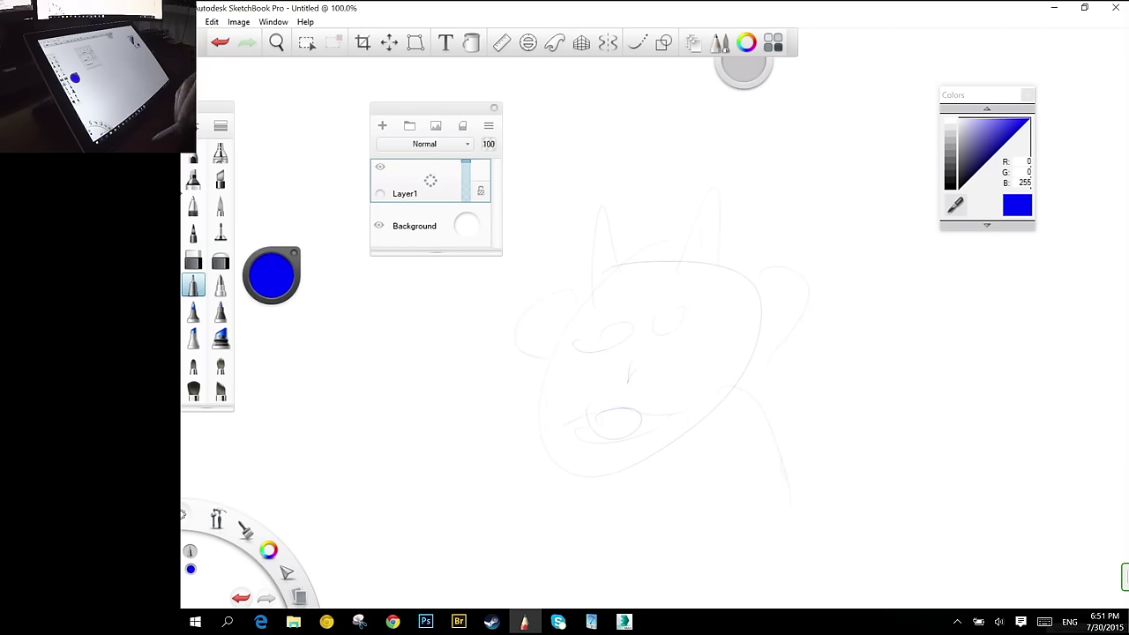
{"action": "left_click_drag", "start_coordinate": [598, 467], "coordinate": [590, 540]}
{"action": "left_click_drag", "start_coordinate": [782, 465], "coordinate": [809, 535]}
{"action": "left_click", "coordinate": [220, 337]}
{"action": "left_click", "coordinate": [221, 364]}
{"action": "mouse_move", "coordinate": [655, 353]}
{"action": "left_mouse_down"}
{"action": "mouse_move", "coordinate": [672, 317]}
{"action": "mouse_move", "coordinate": [559, 374]}
{"action": "mouse_move", "coordinate": [616, 423]}
{"action": "mouse_move", "coordinate": [619, 461]}
{"action": "left_mouse_up"}
Change the brush color to red (255, 0, 0) and paint broad red strokes around and below the blue area.
{"action": "left_click_drag", "start_coordinate": [269, 540], "coordinate": [319, 536]}
{"action": "left_click", "coordinate": [669, 510]}
{"action": "mouse_move", "coordinate": [604, 526]}
{"action": "left_mouse_down"}
{"action": "mouse_move", "coordinate": [651, 516]}
{"action": "mouse_move", "coordinate": [638, 555]}
{"action": "mouse_move", "coordinate": [750, 549]}
{"action": "mouse_move", "coordinate": [736, 565]}
{"action": "left_mouse_up"}
{"action": "left_click_drag", "start_coordinate": [850, 413], "coordinate": [785, 531]}
{"action": "left_click_drag", "start_coordinate": [618, 536], "coordinate": [645, 569]}
{"action": "left_click_drag", "start_coordinate": [538, 299], "coordinate": [535, 354]}
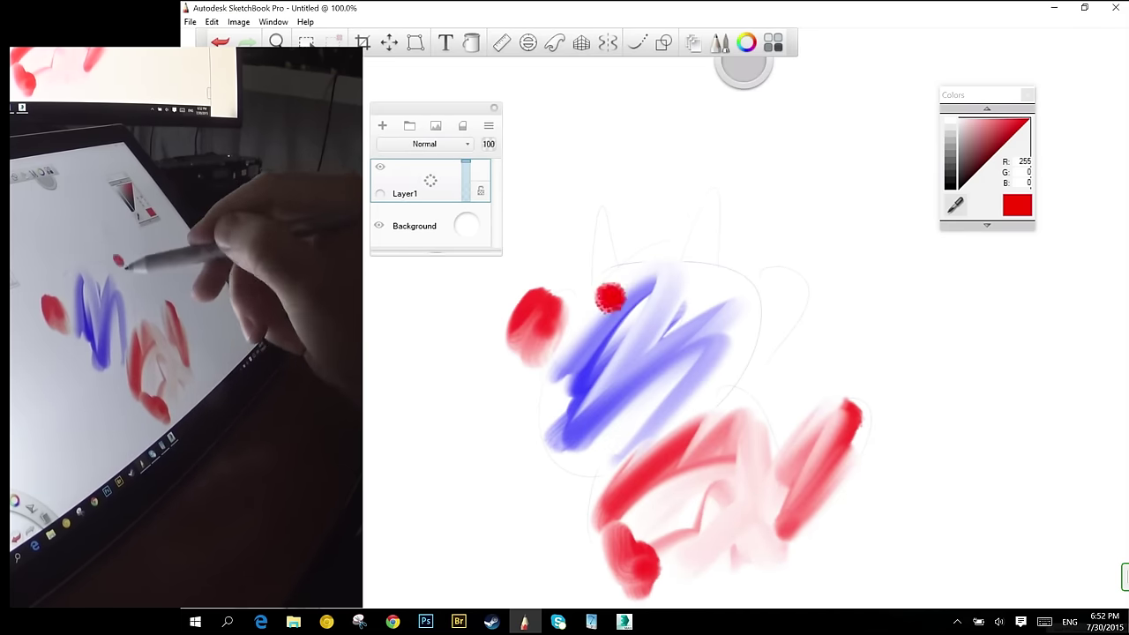
{"action": "left_click_drag", "start_coordinate": [776, 283], "coordinate": [798, 309]}
{"action": "left_click_drag", "start_coordinate": [617, 221], "coordinate": [565, 313]}
{"action": "left_click_drag", "start_coordinate": [675, 224], "coordinate": [706, 269]}
{"action": "left_click_drag", "start_coordinate": [635, 190], "coordinate": [494, 436]}
{"action": "left_click_drag", "start_coordinate": [718, 256], "coordinate": [776, 467]}
{"action": "left_click_drag", "start_coordinate": [512, 424], "coordinate": [723, 432]}
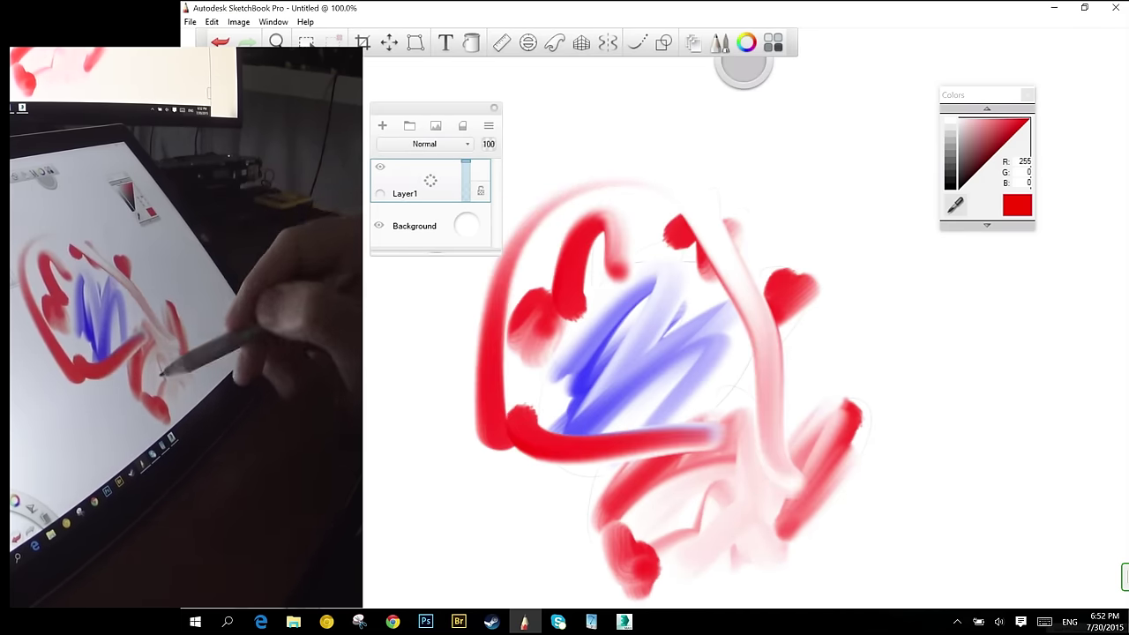
{"action": "left_click_drag", "start_coordinate": [637, 468], "coordinate": [701, 520]}
{"action": "left_click_drag", "start_coordinate": [612, 582], "coordinate": [745, 514]}
Change the brush color to black (0, 0, 0) and paint long sweeping strokes that smear across the red and blue areas.
{"action": "left_click", "coordinate": [271, 547]}
{"action": "left_click_drag", "start_coordinate": [272, 544], "coordinate": [305, 516]}
{"action": "mouse_move", "coordinate": [469, 465]}
{"action": "left_mouse_down"}
{"action": "mouse_move", "coordinate": [503, 231]}
{"action": "mouse_move", "coordinate": [766, 237]}
{"action": "left_mouse_up"}
{"action": "mouse_move", "coordinate": [787, 284]}
{"action": "left_mouse_down"}
{"action": "mouse_move", "coordinate": [838, 427]}
{"action": "mouse_move", "coordinate": [845, 498]}
{"action": "left_mouse_up"}
{"action": "mouse_move", "coordinate": [794, 536]}
{"action": "left_mouse_down"}
{"action": "mouse_move", "coordinate": [617, 589]}
{"action": "mouse_move", "coordinate": [586, 494]}
{"action": "mouse_move", "coordinate": [432, 558]}
{"action": "mouse_move", "coordinate": [423, 457]}
{"action": "left_mouse_up"}
{"action": "mouse_move", "coordinate": [597, 153]}
{"action": "left_mouse_down"}
{"action": "mouse_move", "coordinate": [438, 428]}
{"action": "mouse_move", "coordinate": [608, 516]}
{"action": "mouse_move", "coordinate": [494, 479]}
{"action": "left_mouse_up"}
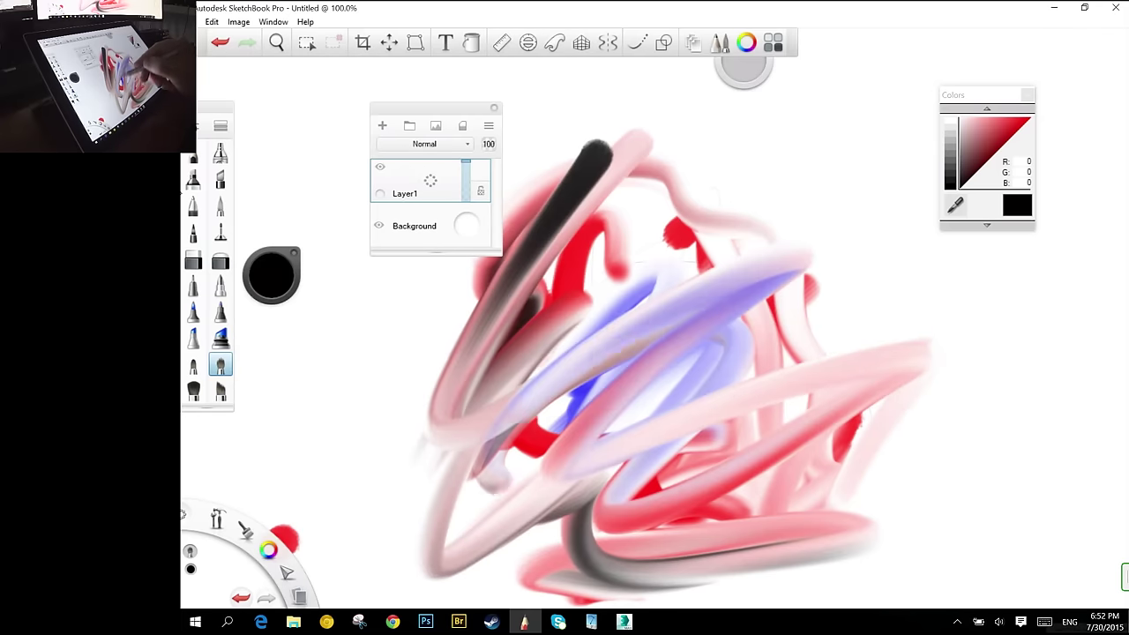
{"action": "left_click_drag", "start_coordinate": [785, 304], "coordinate": [499, 415]}
{"action": "mouse_move", "coordinate": [565, 388]}
{"action": "left_mouse_down"}
{"action": "mouse_move", "coordinate": [697, 282]}
{"action": "mouse_move", "coordinate": [670, 327]}
{"action": "left_mouse_up"}
{"action": "mouse_move", "coordinate": [529, 370]}
{"action": "left_mouse_down"}
{"action": "mouse_move", "coordinate": [644, 265]}
{"action": "mouse_move", "coordinate": [635, 247]}
{"action": "left_mouse_up"}
{"action": "left_click_drag", "start_coordinate": [494, 344], "coordinate": [617, 203]}
{"action": "mouse_move", "coordinate": [608, 159]}
{"action": "left_mouse_down"}
{"action": "mouse_move", "coordinate": [476, 424]}
{"action": "mouse_move", "coordinate": [723, 370]}
{"action": "left_mouse_up"}
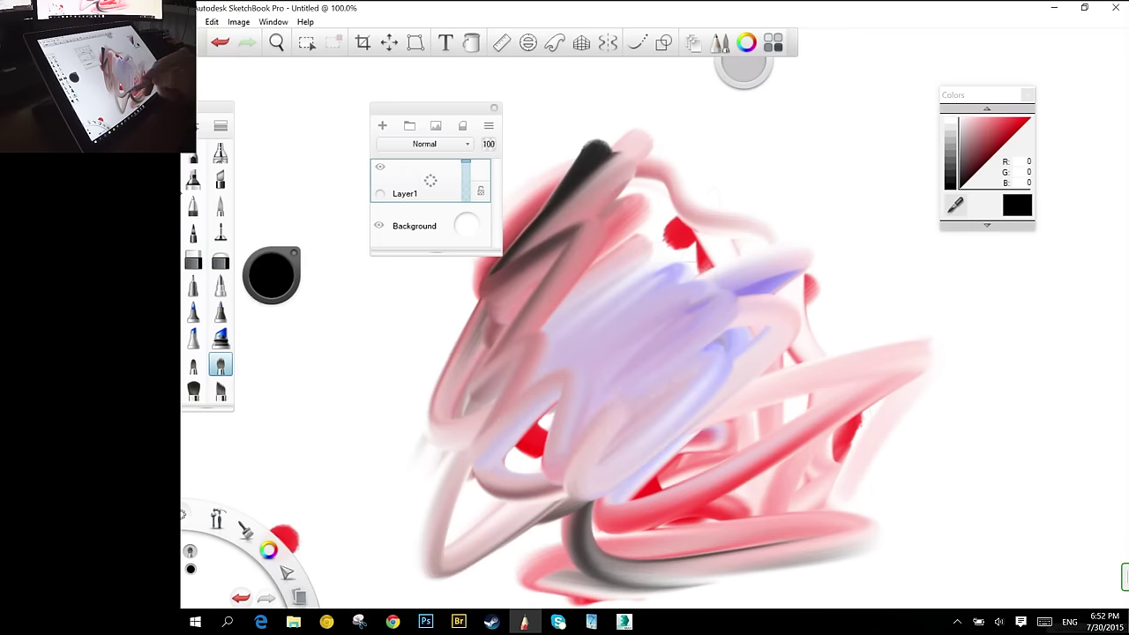
{"action": "left_click_drag", "start_coordinate": [581, 472], "coordinate": [760, 337]}
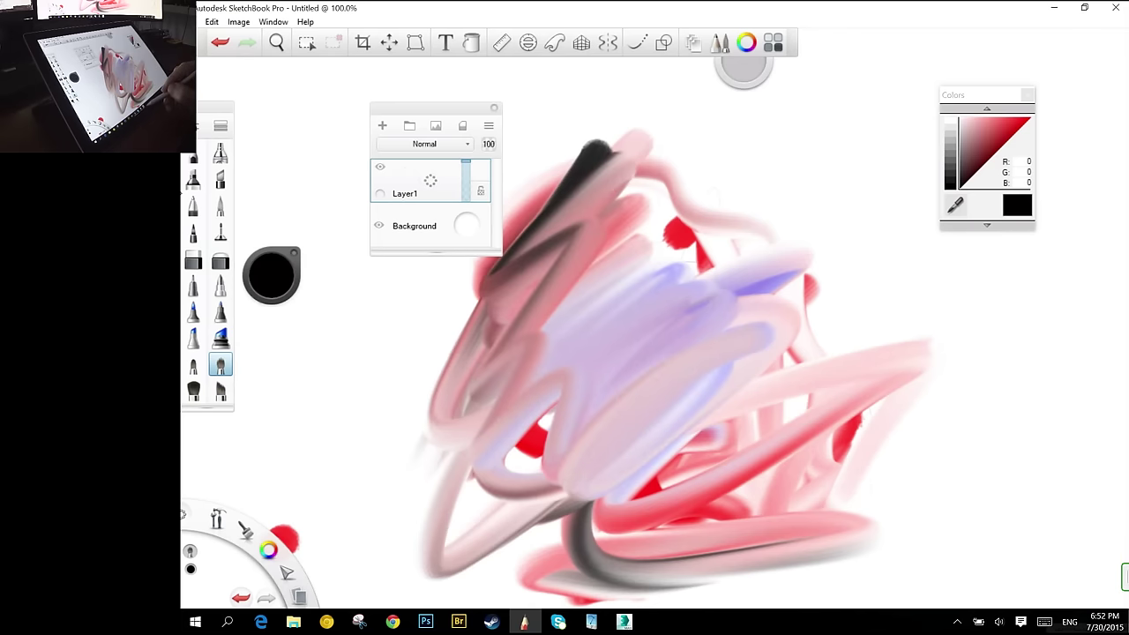
Check the monitoring graphs in Intel Extreme Tuning Utility, return to SketchBook Pro and paint a black loop and dots beside the painting.
{"action": "left_click", "coordinate": [591, 622]}
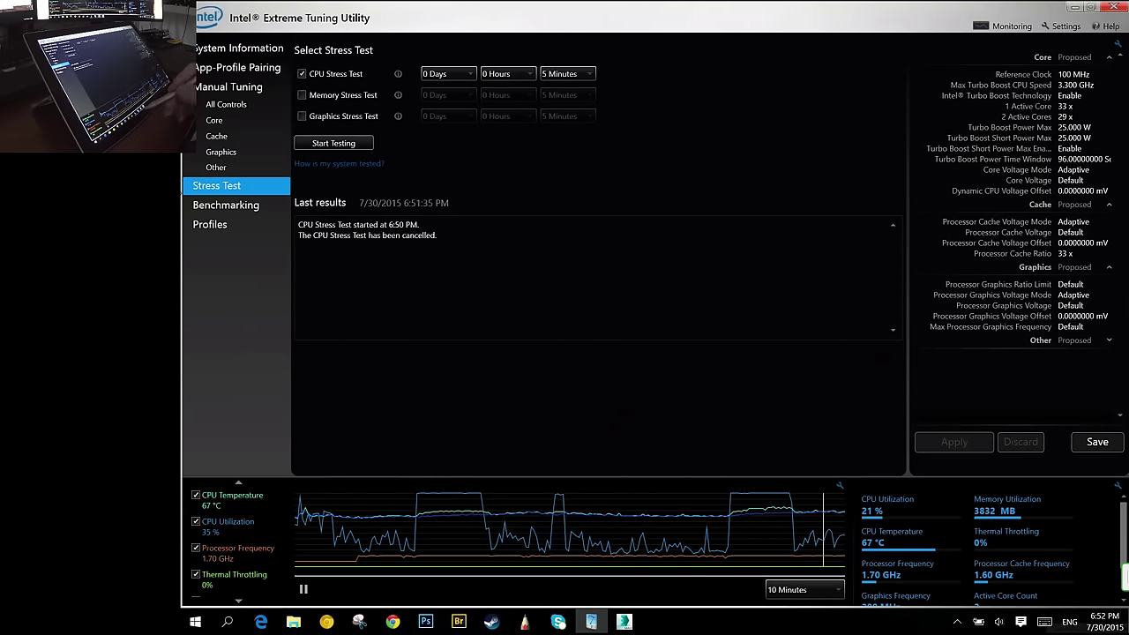
{"action": "left_click", "coordinate": [524, 622]}
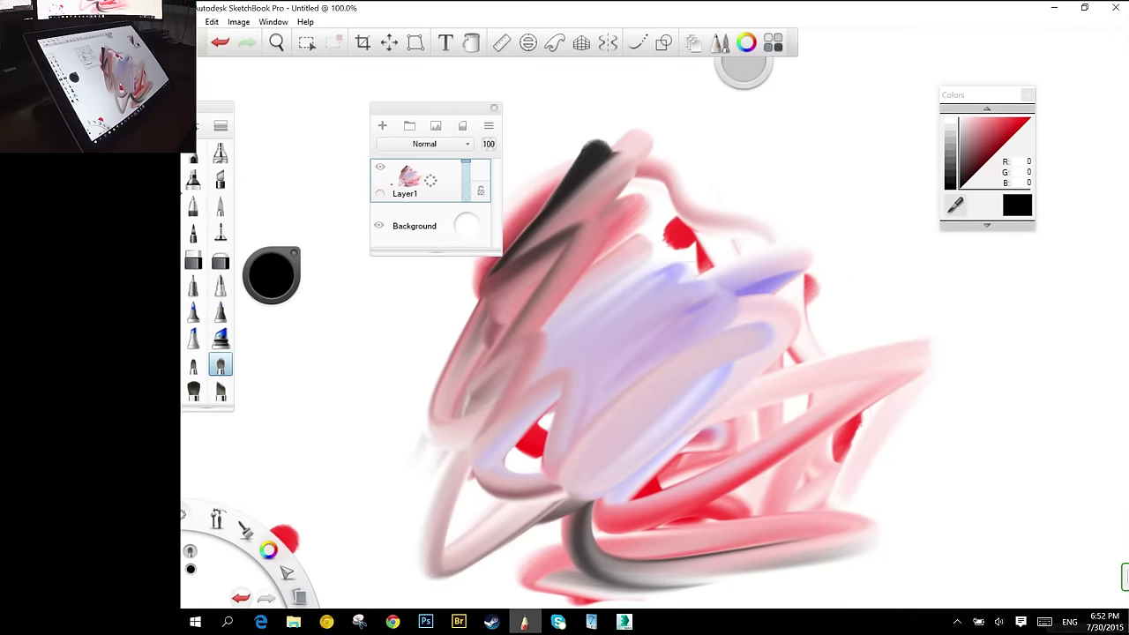
{"action": "mouse_move", "coordinate": [926, 428]}
{"action": "left_mouse_down"}
{"action": "mouse_move", "coordinate": [974, 379]}
{"action": "mouse_move", "coordinate": [921, 357]}
{"action": "mouse_move", "coordinate": [926, 419]}
{"action": "left_mouse_up"}
{"action": "mouse_move", "coordinate": [995, 336]}
{"action": "left_mouse_down"}
{"action": "mouse_move", "coordinate": [940, 423]}
{"action": "mouse_move", "coordinate": [931, 407]}
{"action": "mouse_move", "coordinate": [952, 398]}
{"action": "left_mouse_up"}
{"action": "left_click", "coordinate": [942, 355]}
{"action": "left_click", "coordinate": [936, 343]}
{"action": "left_click", "coordinate": [897, 324]}
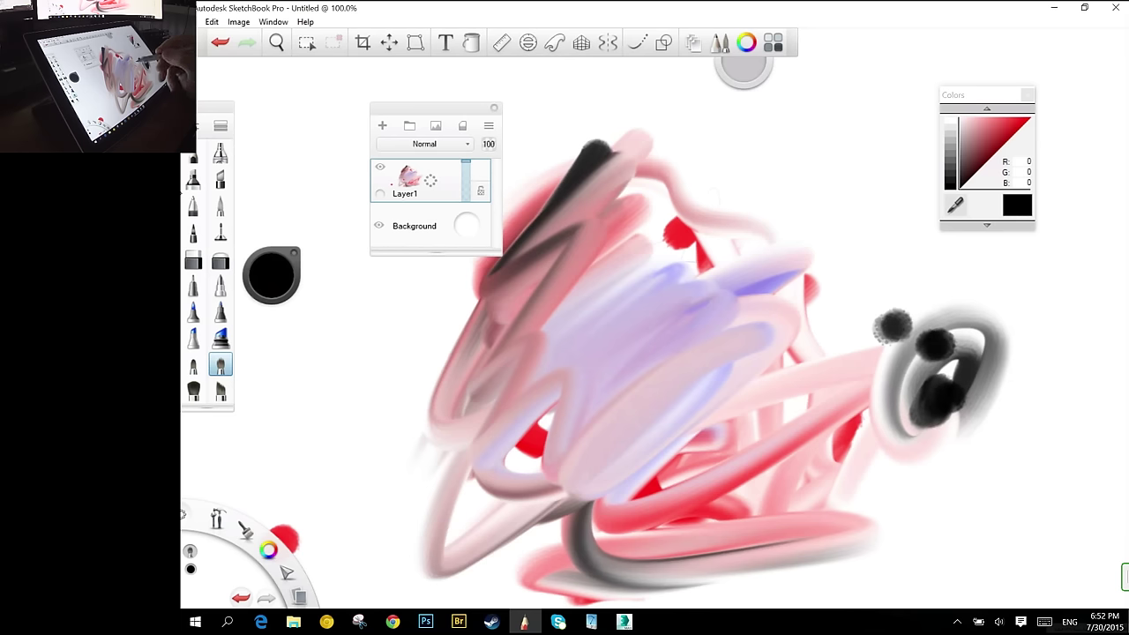
Sketch thin black lines and a small loop around the painting using a pencil-like brush.
{"action": "left_click", "coordinate": [194, 153]}
{"action": "left_click_drag", "start_coordinate": [895, 289], "coordinate": [962, 260]}
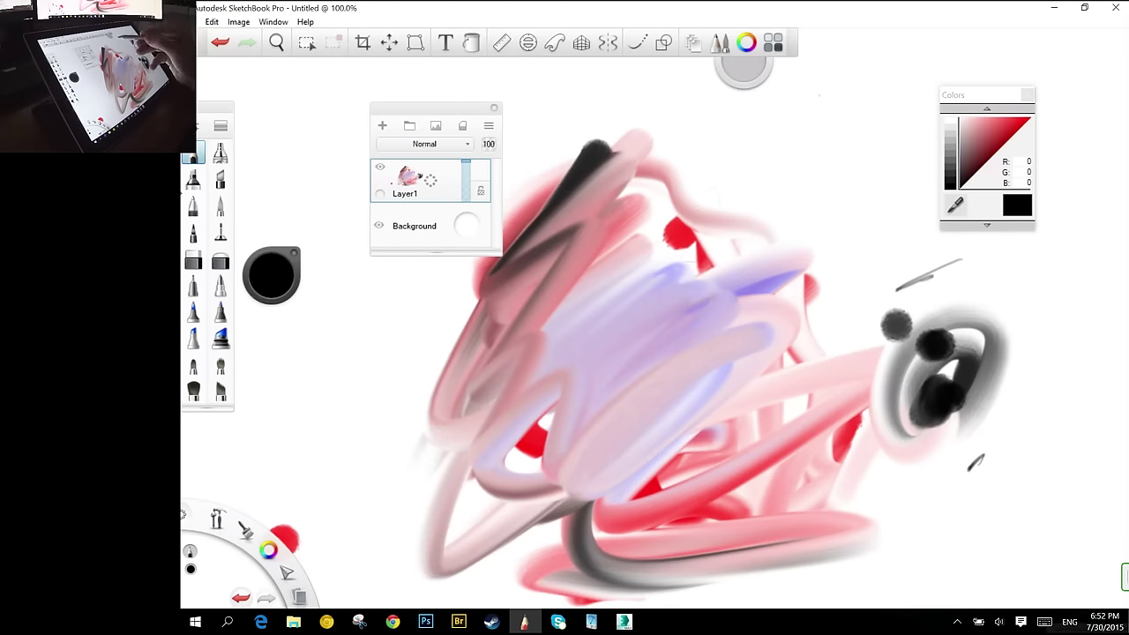
{"action": "left_click_drag", "start_coordinate": [792, 109], "coordinate": [713, 155]}
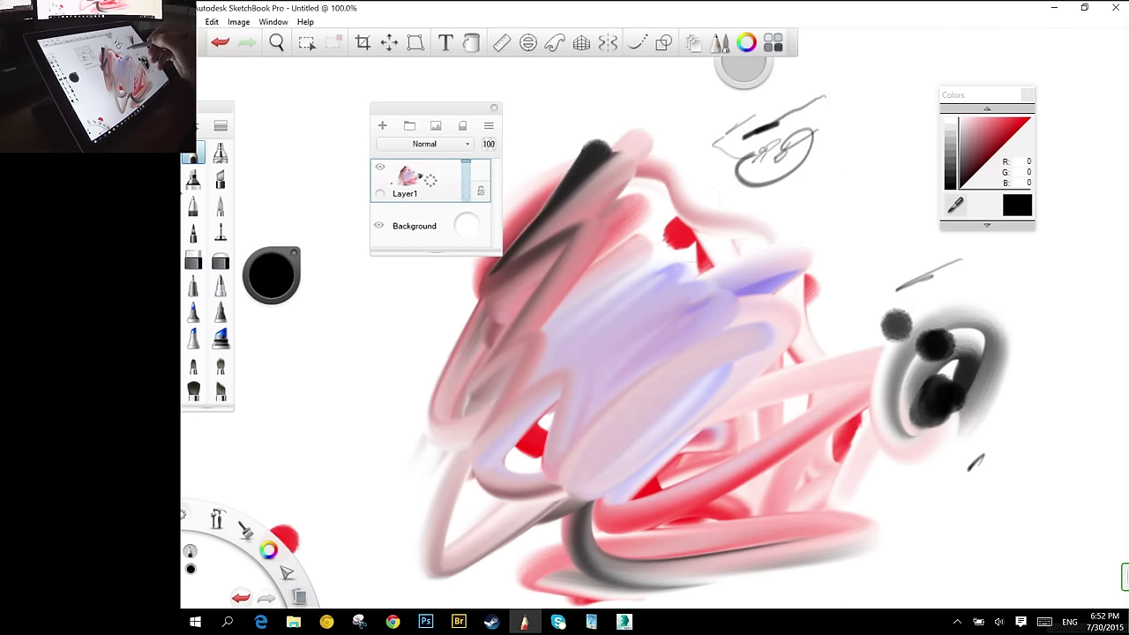
{"action": "left_click_drag", "start_coordinate": [741, 164], "coordinate": [776, 196]}
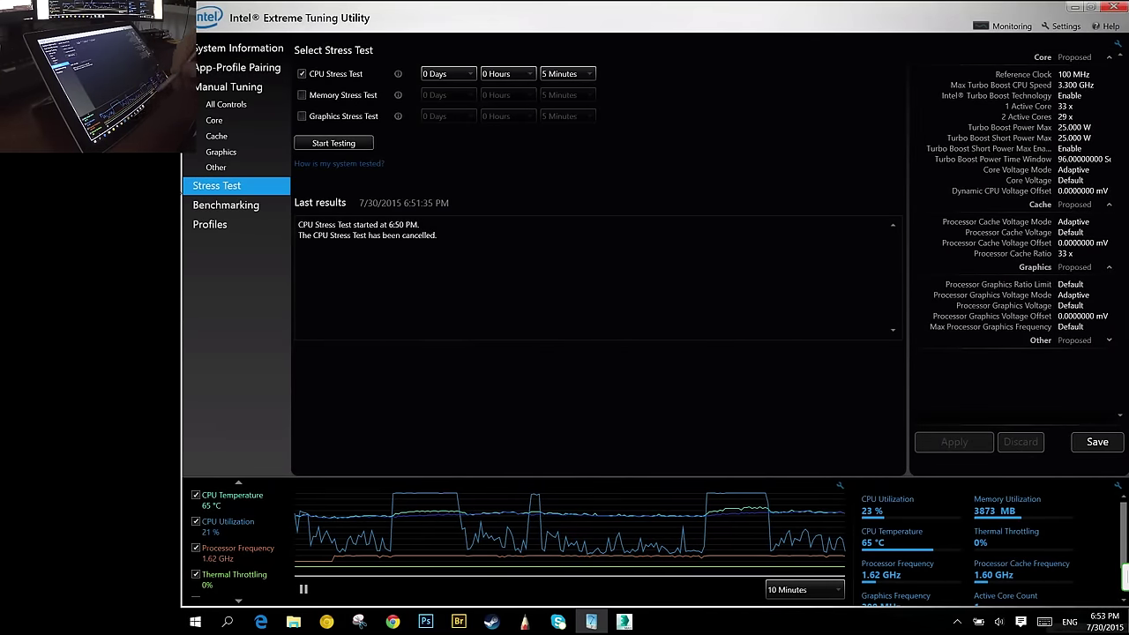
Switch to 3ds Max, orbit around the teapot, play the rain animation and render frame 26 of the orthographic view.
{"action": "left_click", "coordinate": [624, 622]}
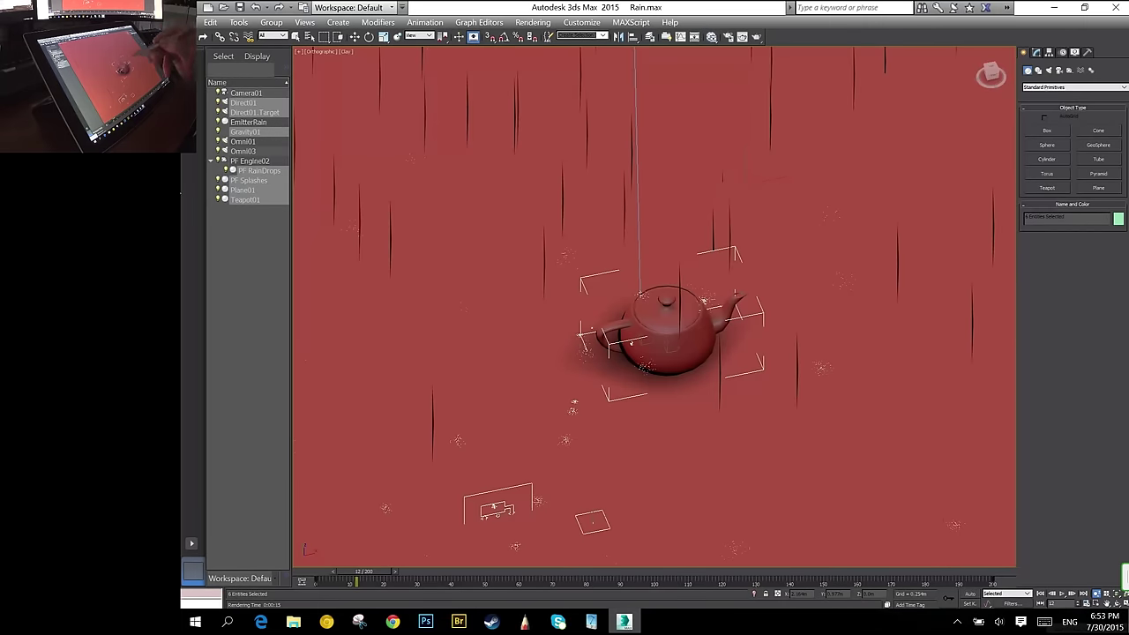
{"action": "left_click_drag", "start_coordinate": [992, 75], "coordinate": [945, 71]}
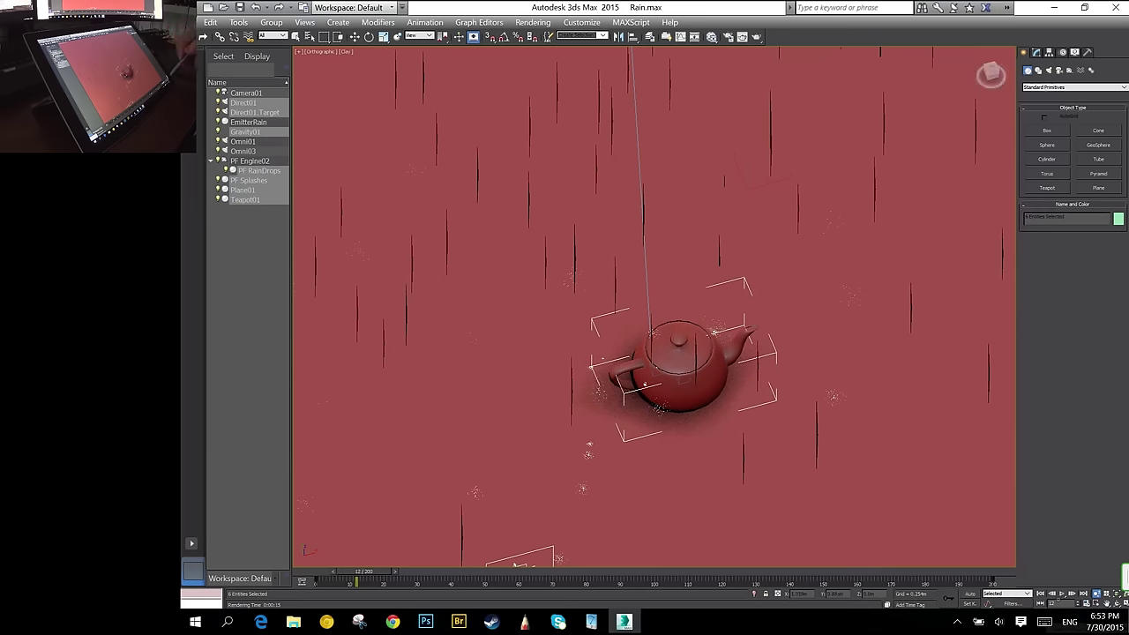
{"action": "left_click", "coordinate": [1062, 593]}
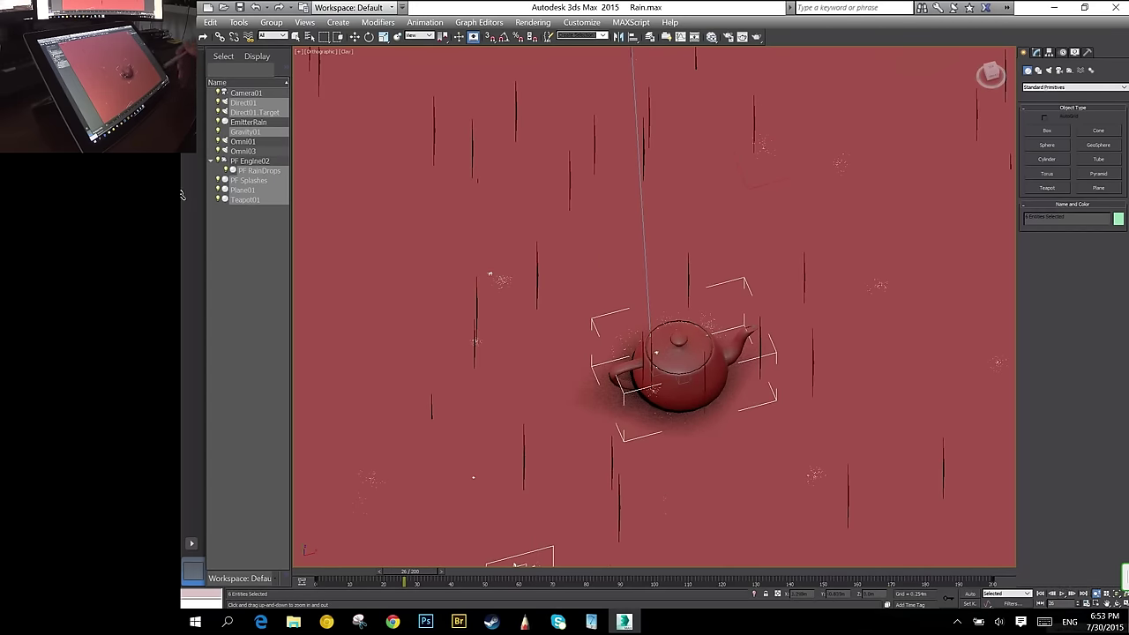
{"action": "left_click", "coordinate": [742, 37]}
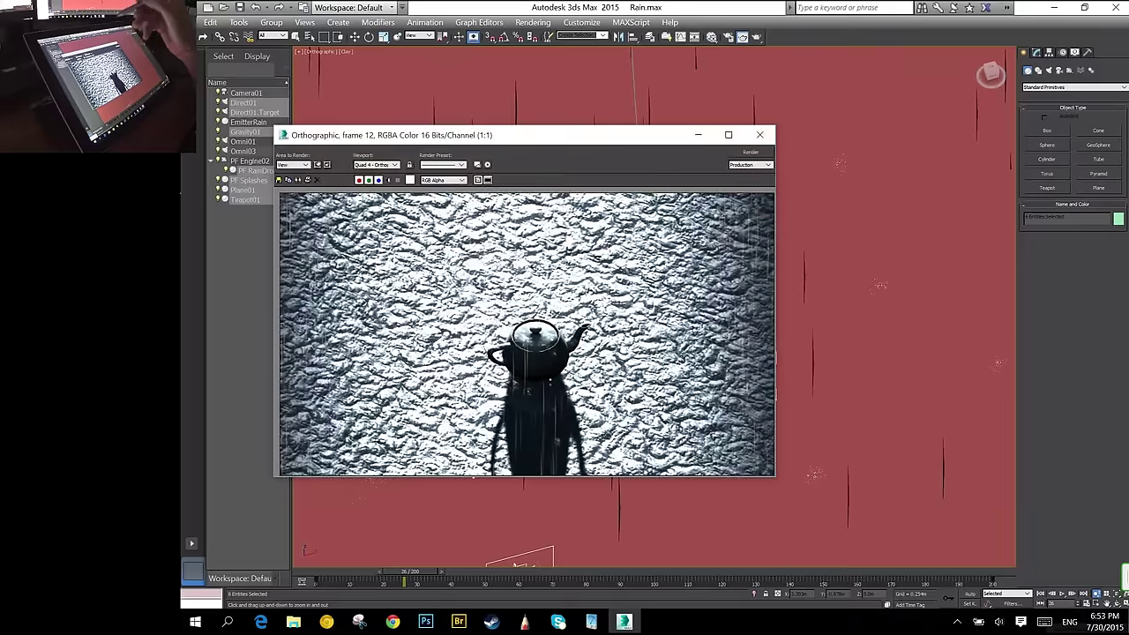
{"action": "key", "text": "shift+q"}
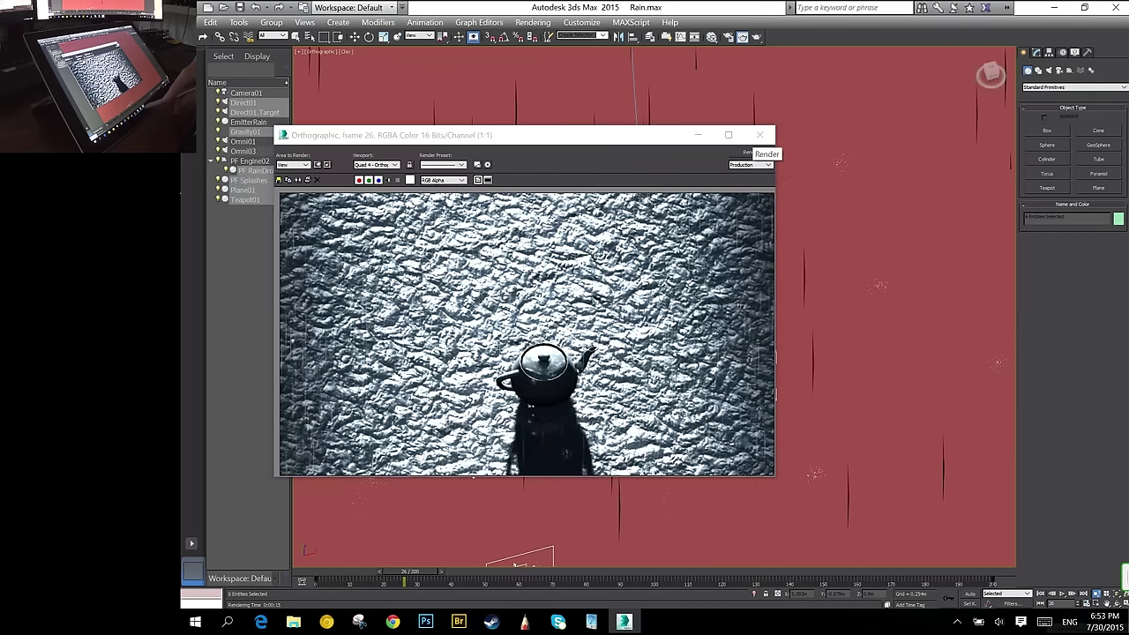
Check the monitoring graphs in Intel Extreme Tuning Utility and render frame 26 in 3ds Max at an output size of 4096 × 2340.
{"action": "left_click", "coordinate": [591, 622]}
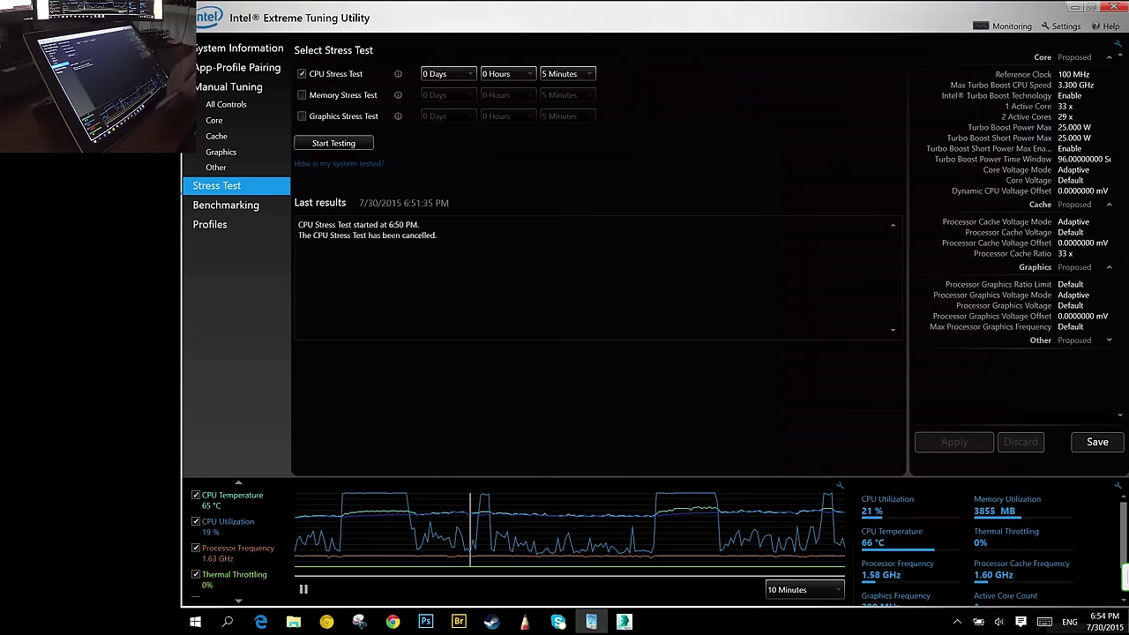
{"action": "left_click", "coordinate": [624, 621]}
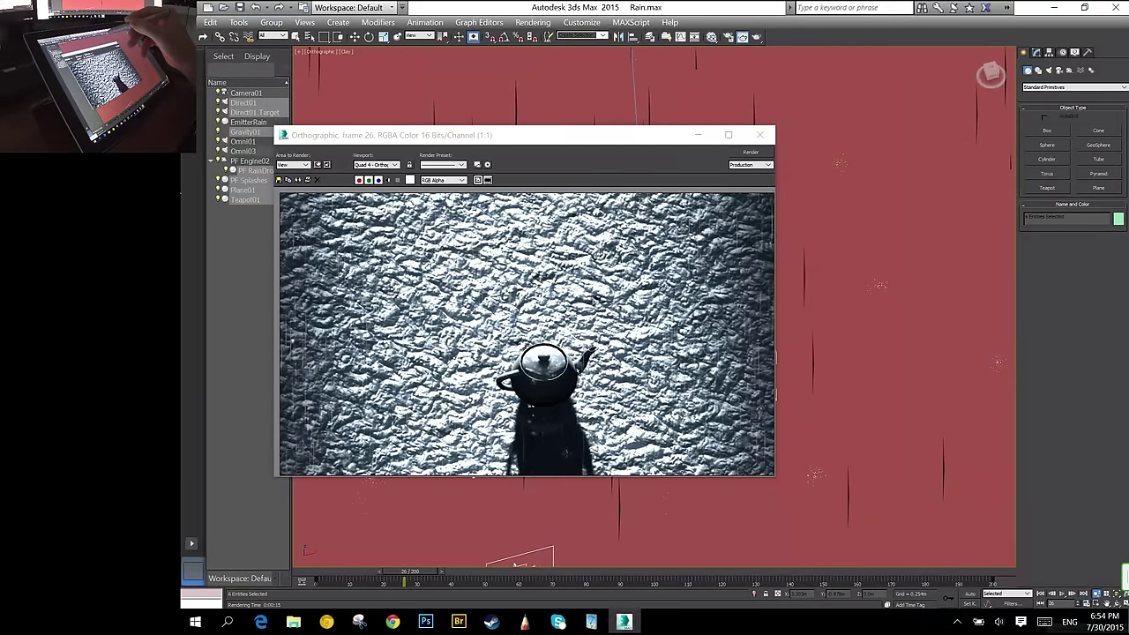
{"action": "left_click", "coordinate": [728, 37]}
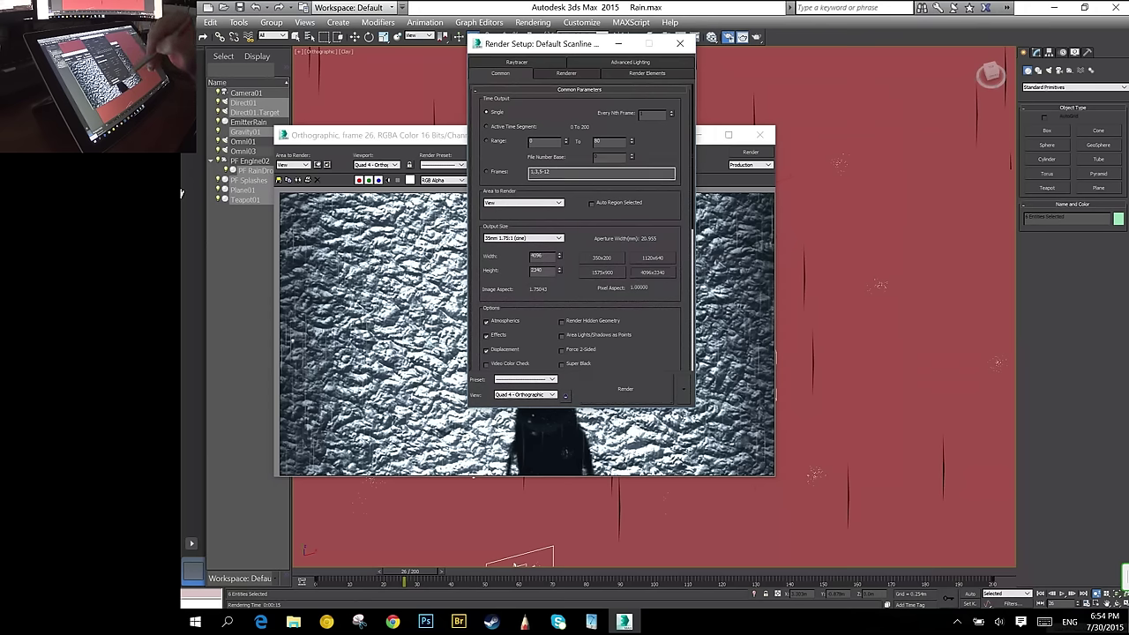
{"action": "left_click", "coordinate": [626, 389]}
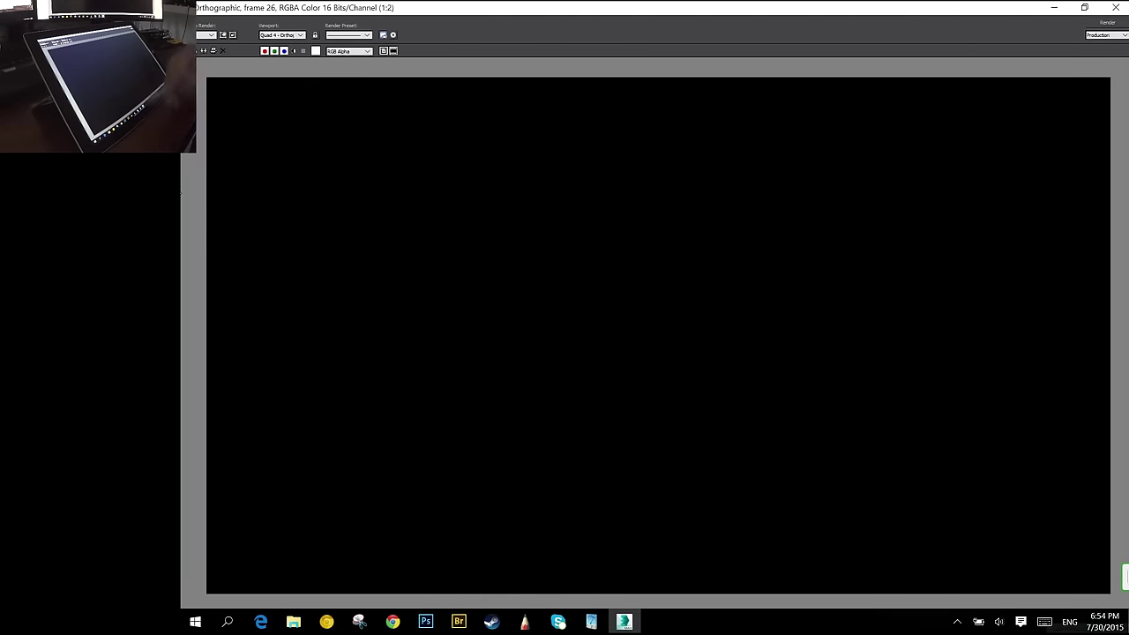
{"action": "mouse_move", "coordinate": [653, 8]}
{"action": "left_mouse_down"}
{"action": "mouse_move", "coordinate": [731, 139]}
{"action": "mouse_move", "coordinate": [662, 124]}
{"action": "mouse_move", "coordinate": [675, 24]}
{"action": "mouse_move", "coordinate": [642, 23]}
{"action": "left_mouse_up"}
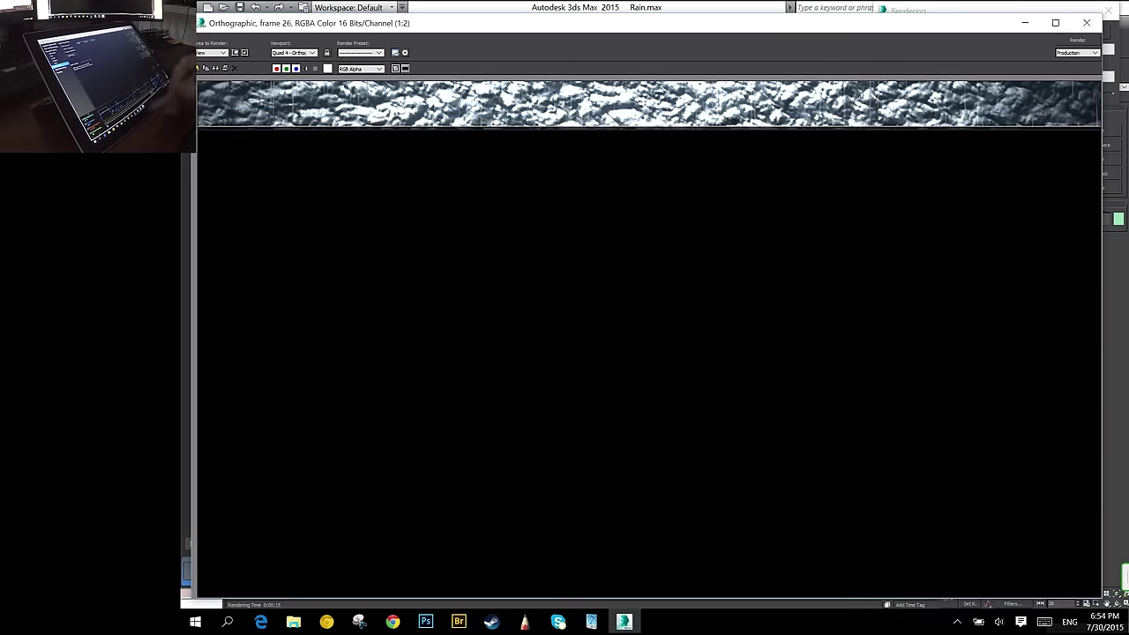
Switch to Intel Extreme Tuning Utility and examine the CPU load, temperature and frequency graphs for the large render.
{"action": "left_click", "coordinate": [590, 621]}
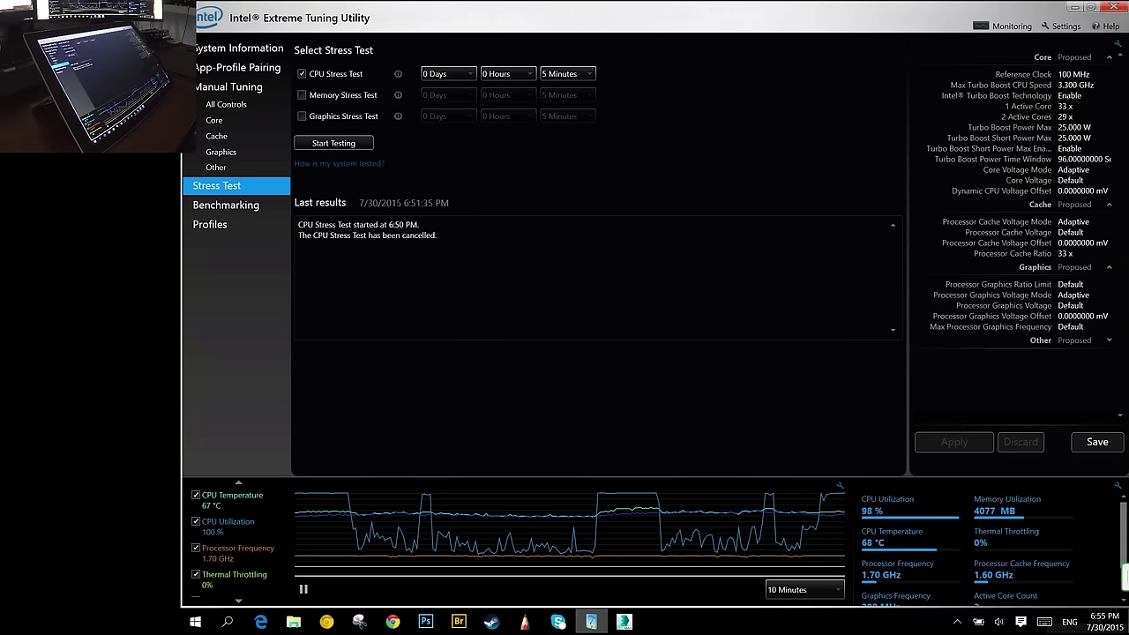
{"action": "key", "text": "alt+Tab"}
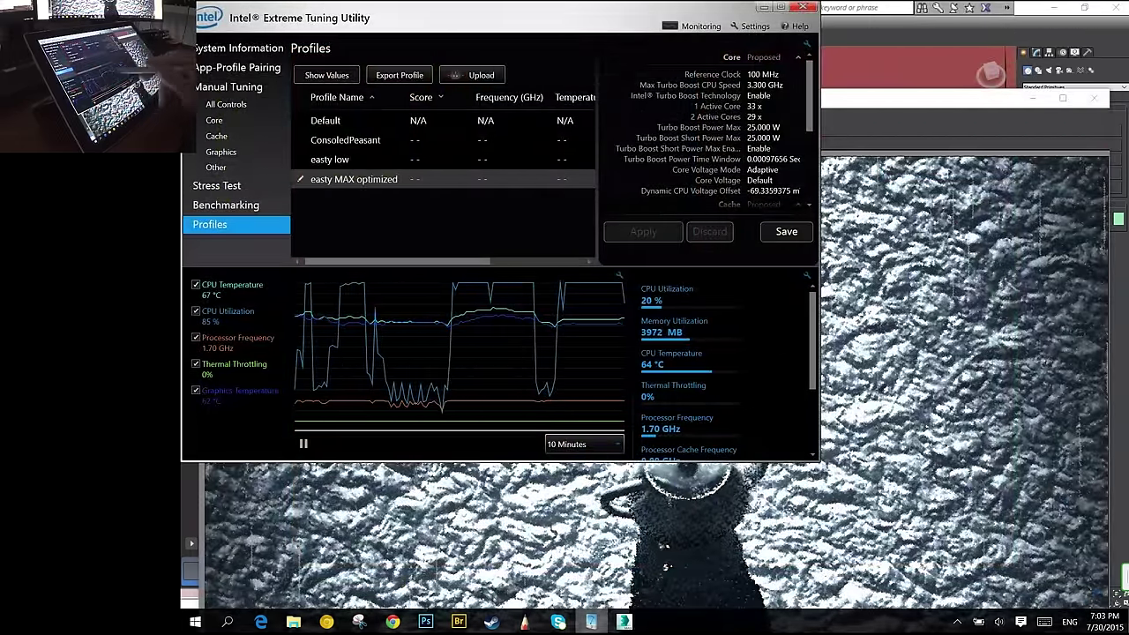
{"action": "mouse_move", "coordinate": [514, 353]}
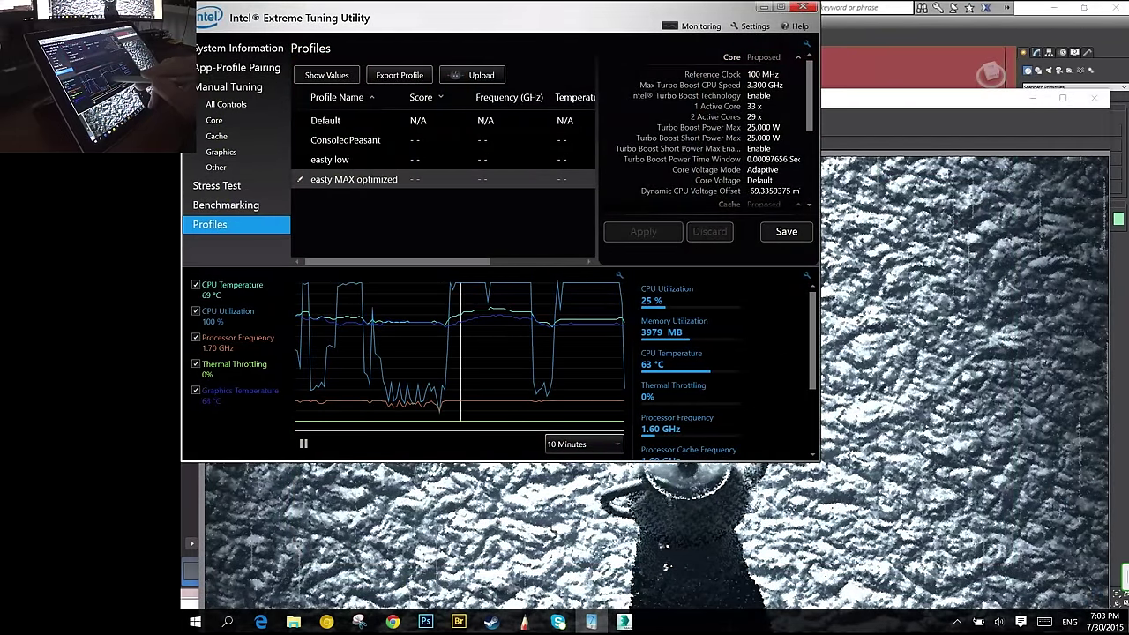